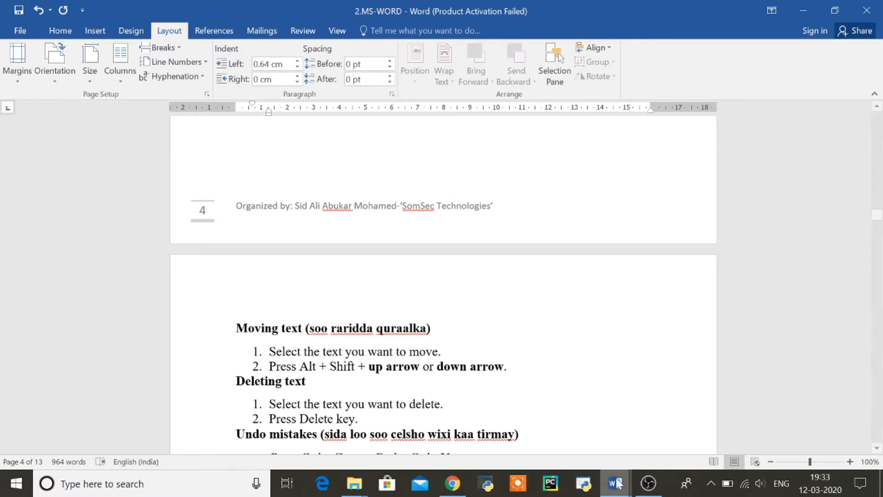
# Switch to the blank class 1 document and start a 1) 2) 3) numbered list
pyautogui.moveTo(616, 484)
pyautogui.click(680, 439)
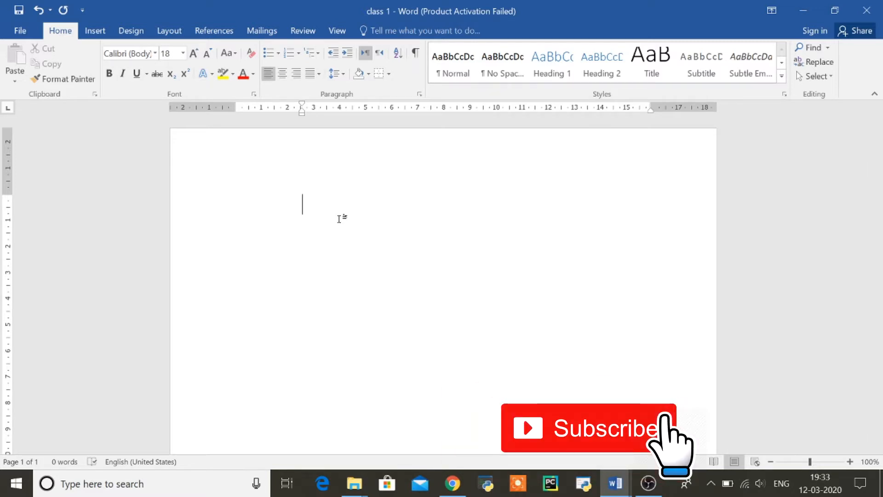
pyautogui.click(298, 53)
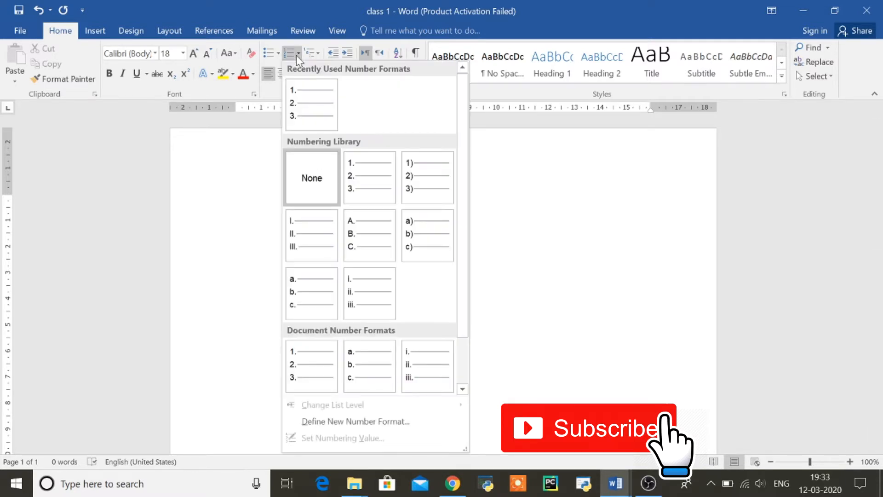
pyautogui.click(416, 183)
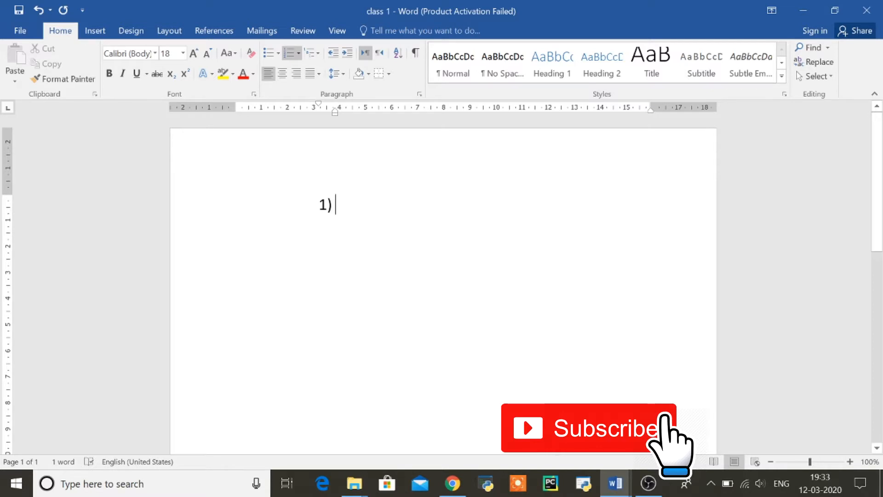
# Enter the list items Ahmed, Ali and Muuse
pyautogui.write('ahmed')
pyautogui.press('Return')
pyautogui.write('ah')
pyautogui.press('BackSpace')
pyautogui.press('BackSpace')
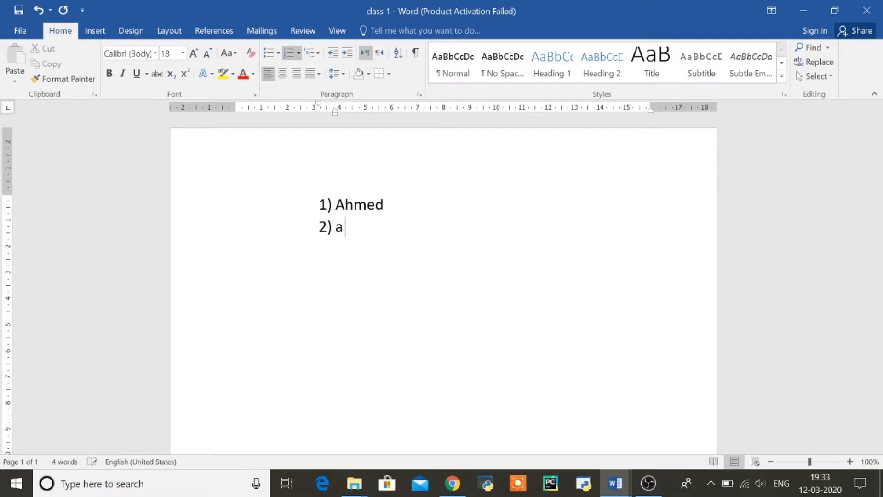
pyautogui.write('ali')
pyautogui.press('Return')
pyautogui.write('muuse')
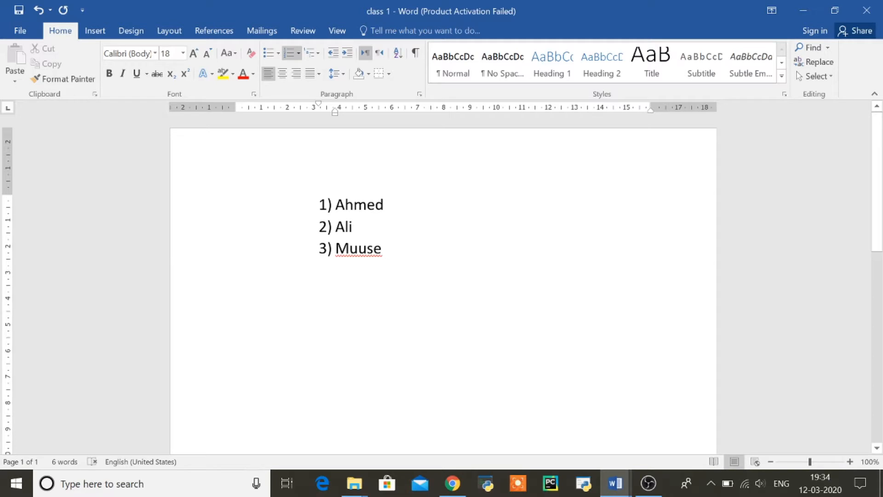
# Move Muuse to the top of the list with Alt+Shift+Up
pyautogui.click(188, 253)
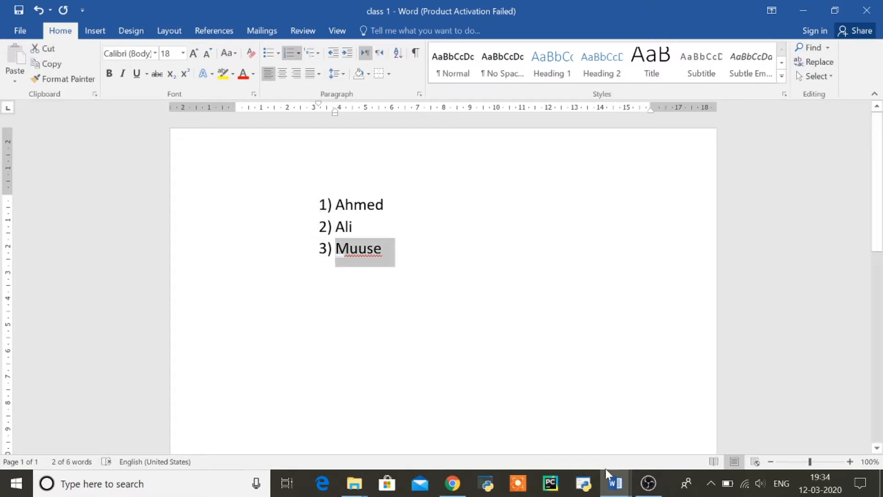
pyautogui.moveTo(613, 492)
pyautogui.moveTo(565, 445)
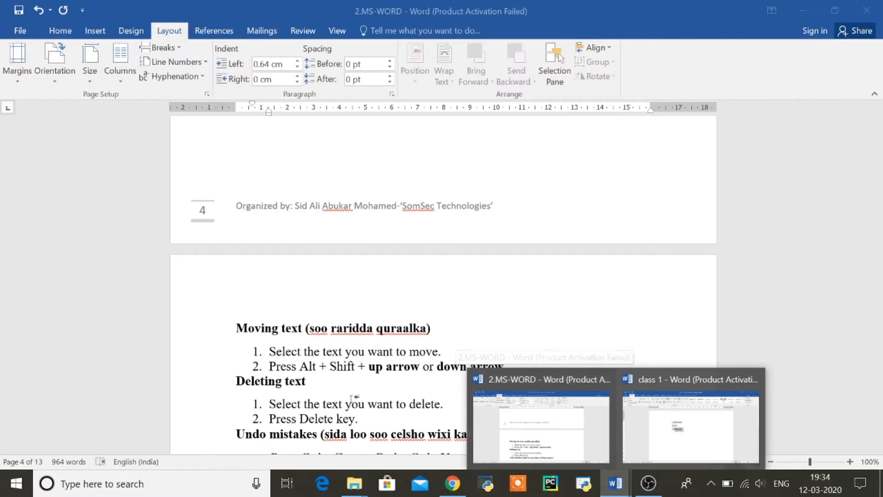
pyautogui.click(677, 427)
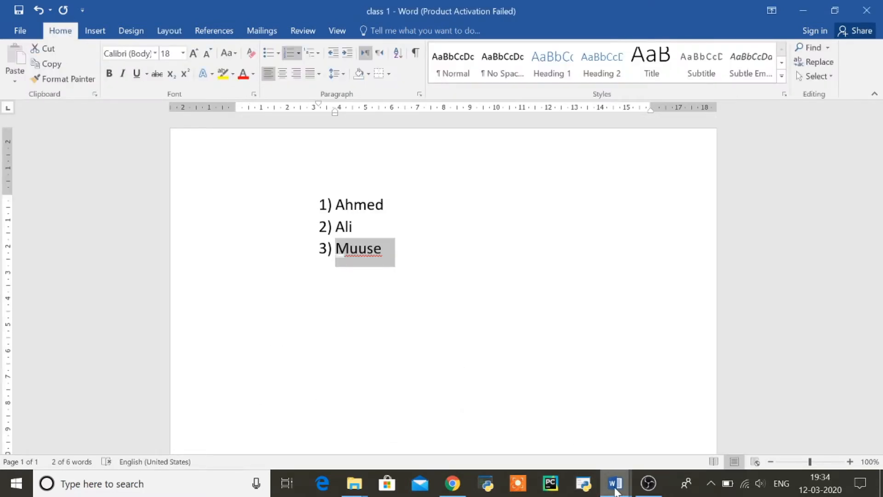
pyautogui.moveTo(616, 485)
pyautogui.moveTo(587, 433)
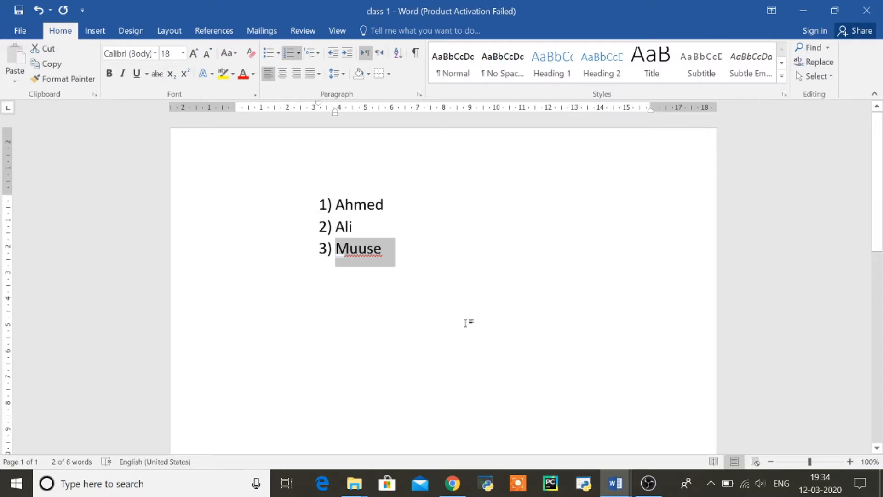
pyautogui.press('alt')
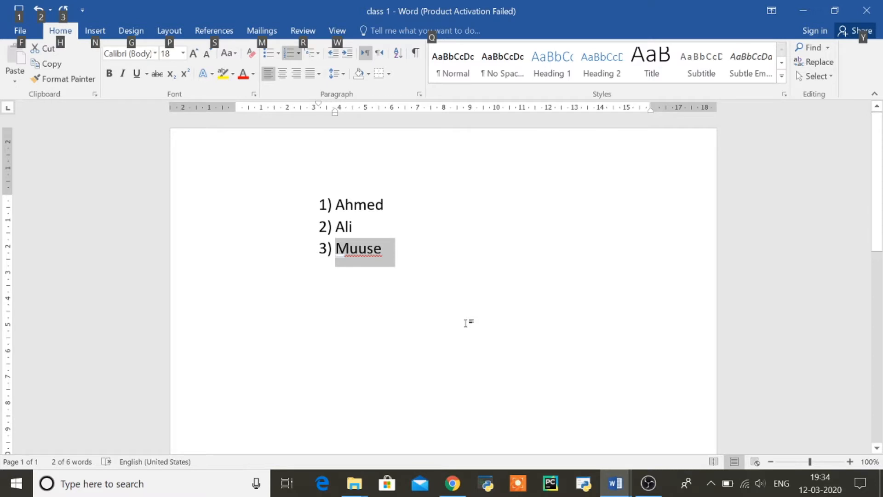
pyautogui.press('alt')
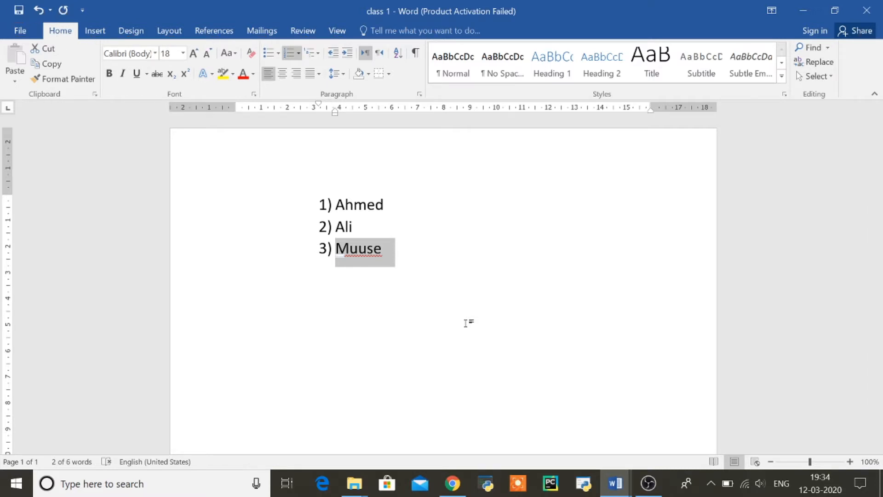
pyautogui.hotkey('alt', 'shift', 'Up')
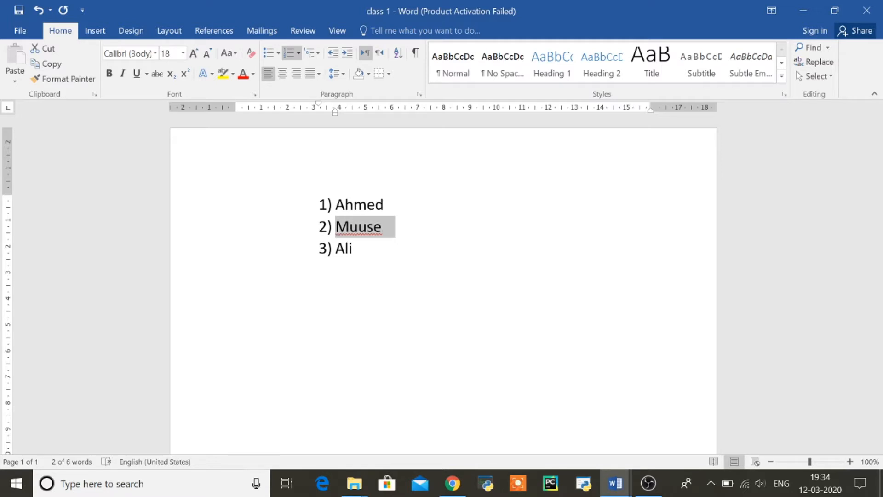
pyautogui.hotkey('alt', 'shift', 'Up')
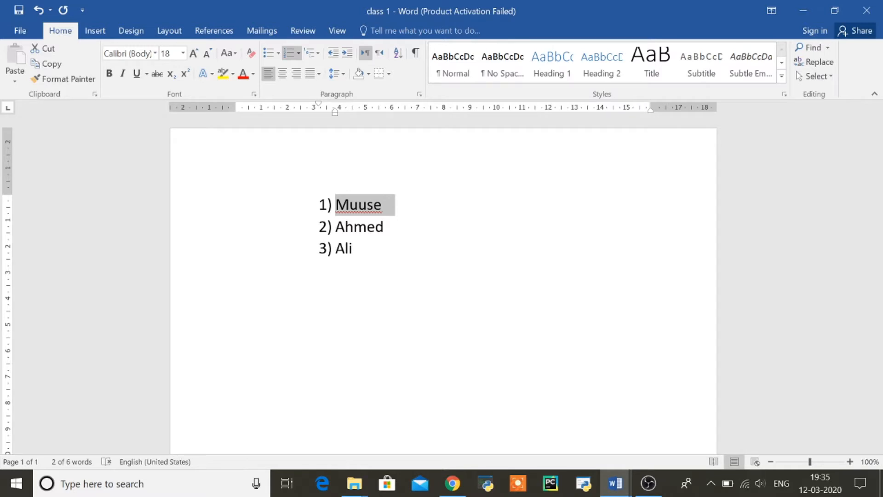
# Shift Ali up and down with Alt+Shift arrows, leaving it third, then return to 2.MS-WORD
pyautogui.click(190, 249)
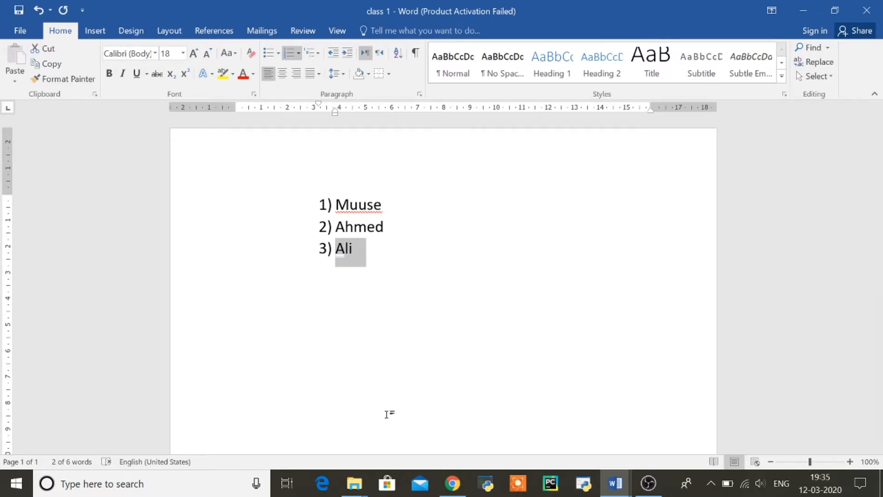
pyautogui.hotkey('alt', 'shift', 'Up')
pyautogui.hotkey('alt', 'shift', 'Up')
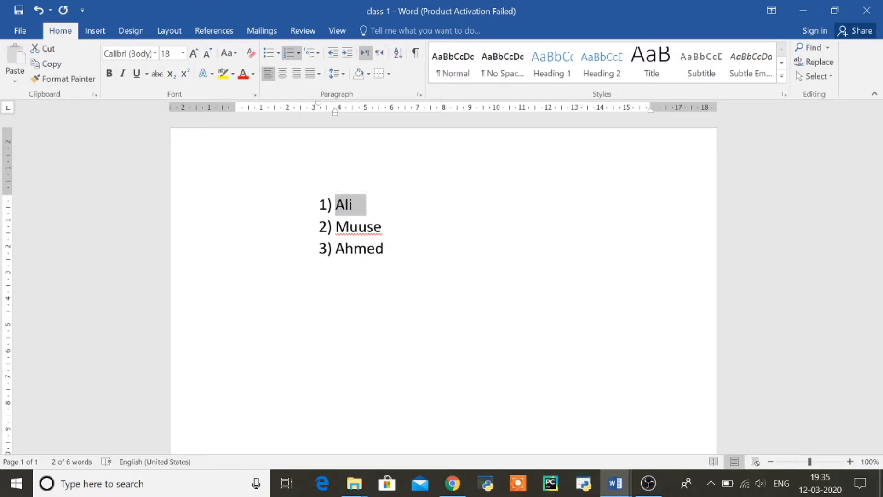
pyautogui.hotkey('alt', 'shift', 'Down')
pyautogui.hotkey('alt', 'shift', 'Down')
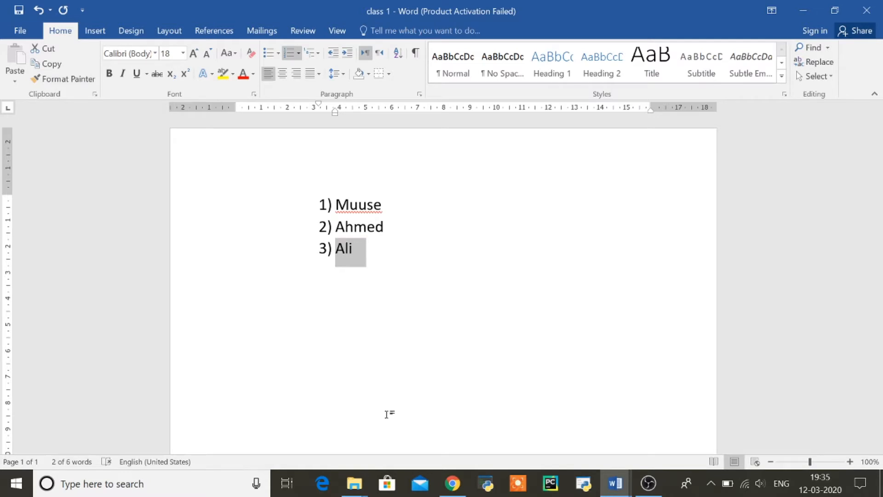
pyautogui.hotkey('alt', 'shift', 'Up')
pyautogui.hotkey('alt', 'shift', 'Down')
pyautogui.hotkey('alt', 'shift', 'Up')
pyautogui.hotkey('alt', 'shift', 'Up')
pyautogui.hotkey('alt', 'shift', 'Down')
pyautogui.hotkey('alt', 'shift', 'Down')
pyautogui.hotkey('alt', 'shift', 'Up')
pyautogui.hotkey('alt', 'shift', 'Up')
pyautogui.hotkey('alt', 'shift', 'Down')
pyautogui.hotkey('alt', 'shift', 'Down')
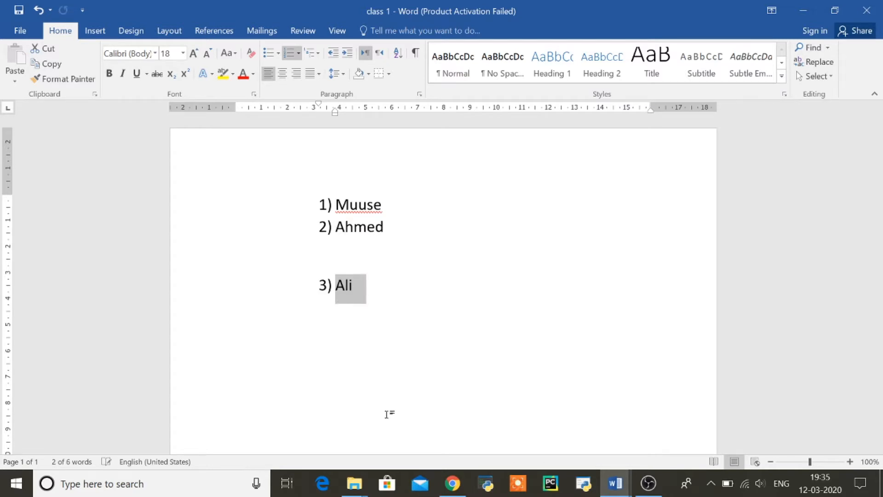
pyautogui.hotkey('alt', 'shift', 'Up')
pyautogui.hotkey('alt', 'shift', 'Up')
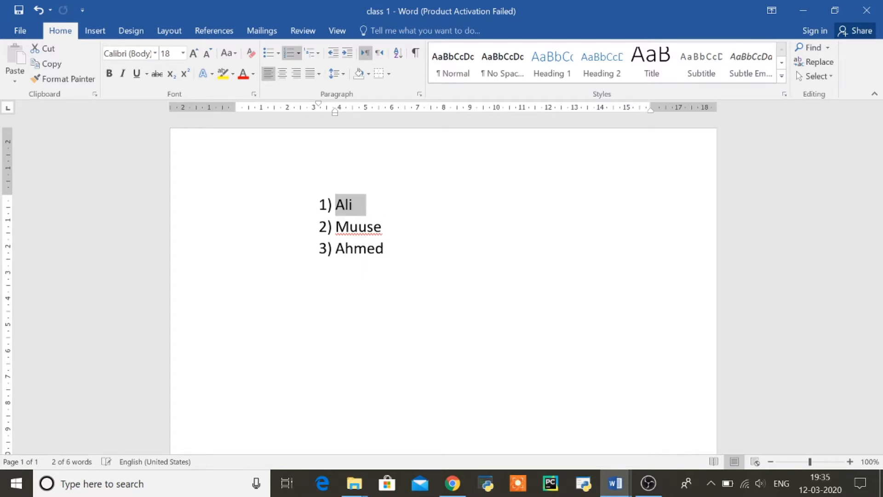
pyautogui.hotkey('alt', 'shift', 'Down')
pyautogui.hotkey('alt', 'shift', 'Down')
pyautogui.hotkey('alt', 'shift', 'Up')
pyautogui.hotkey('alt', 'shift', 'Up')
pyautogui.hotkey('alt', 'shift', 'Down')
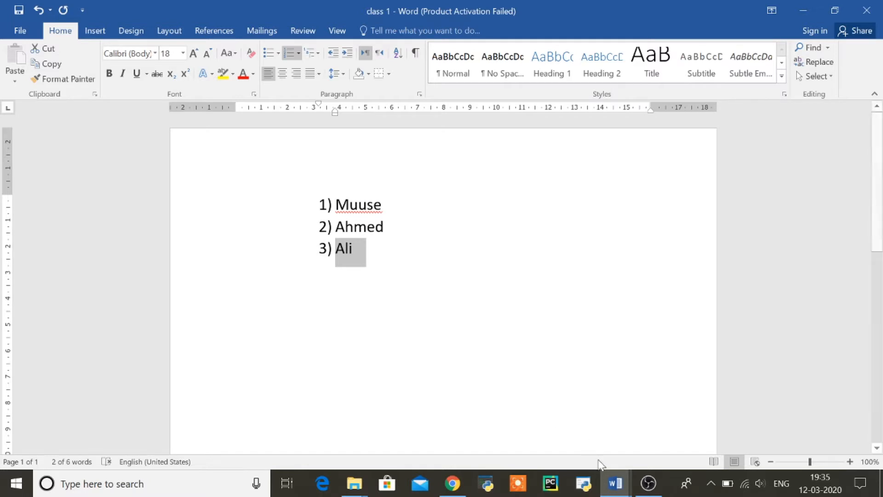
pyautogui.moveTo(617, 493)
pyautogui.click(567, 437)
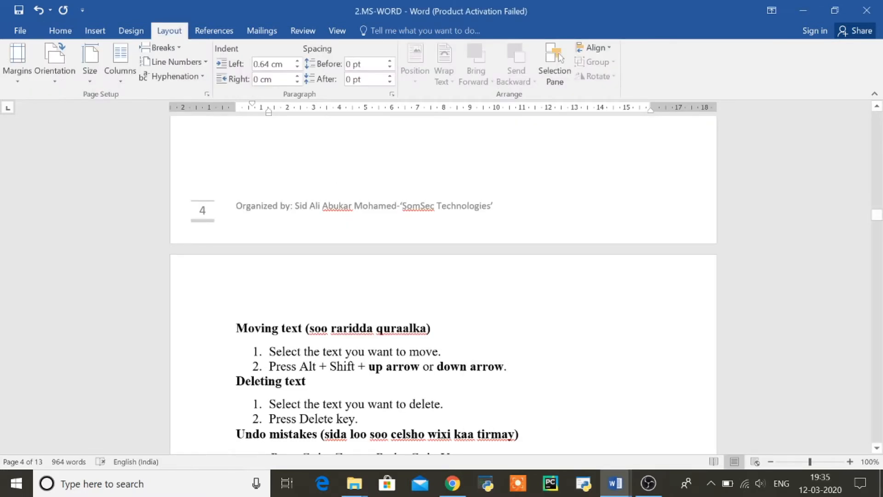
# Highlight and deselect the Alt + Shift + arrow instruction in the notes, then return to class 1
pyautogui.moveTo(300, 367); pyautogui.dragTo(516, 369)
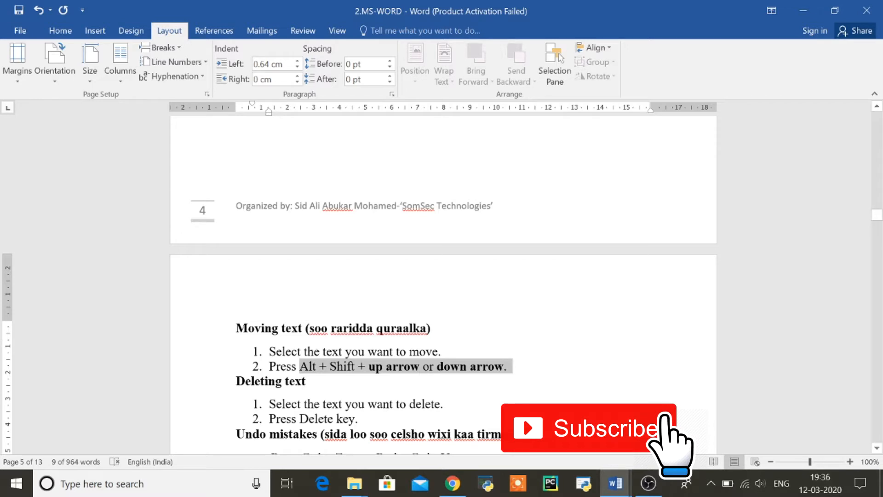
pyautogui.click(268, 381)
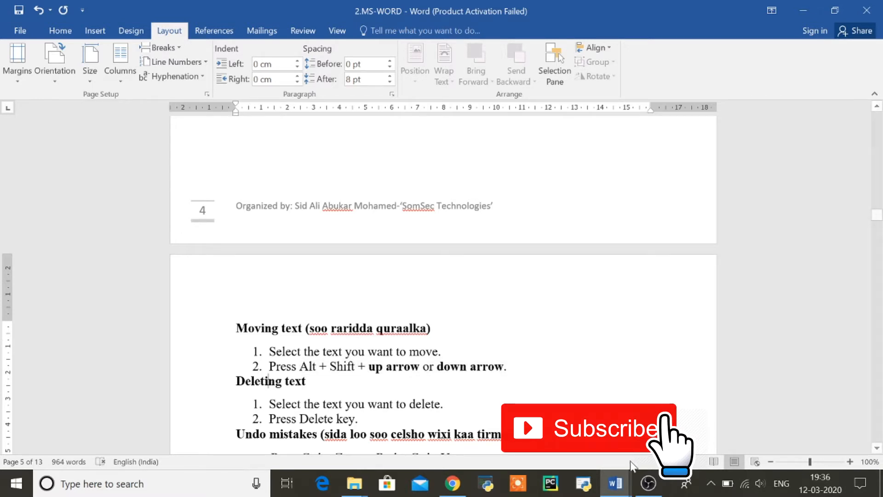
pyautogui.moveTo(616, 483)
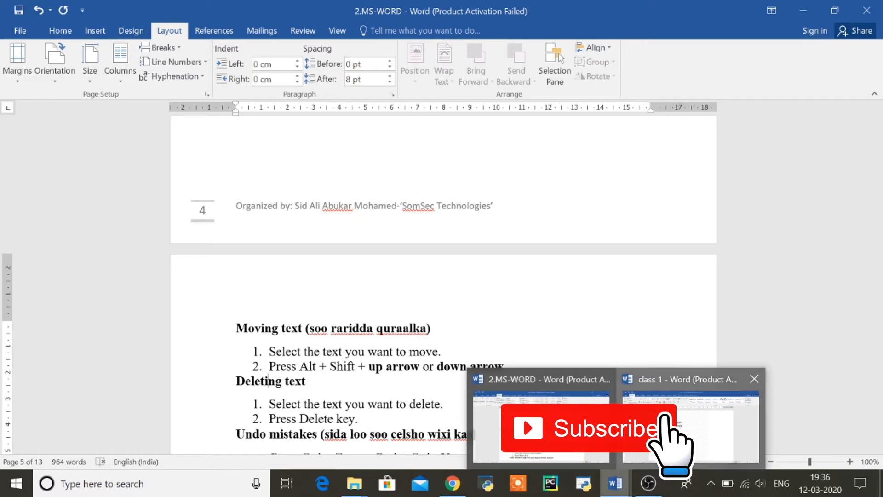
pyautogui.click(689, 428)
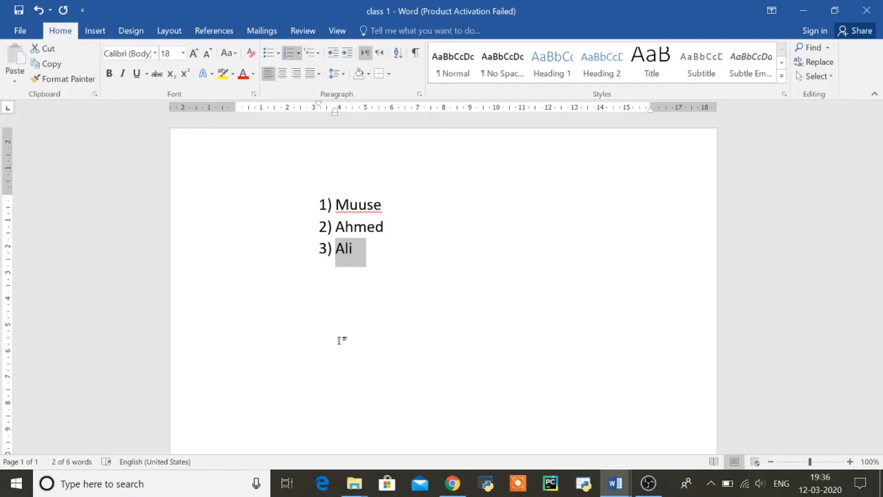
# Delete the Ali item, leaving Muuse and Ahmed, and return to the 2.MS-WORD notes
pyautogui.press('BackSpace')
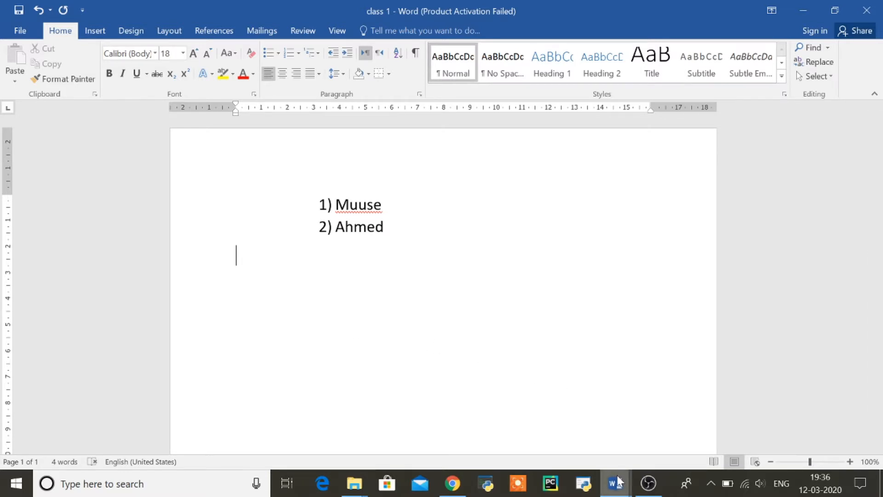
pyautogui.moveTo(616, 478)
pyautogui.click(580, 439)
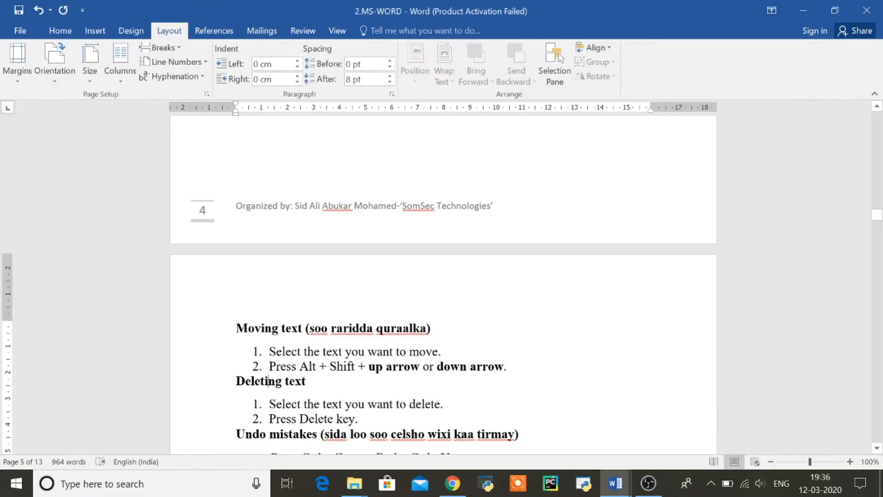
# Scroll the notes down to the Undo mistakes section, then switch back to class 1
pyautogui.press('Down')
pyautogui.press('Down')
pyautogui.press('Down')
pyautogui.press('Down')
pyautogui.press('Down')
pyautogui.press('Down')
pyautogui.press('Down')
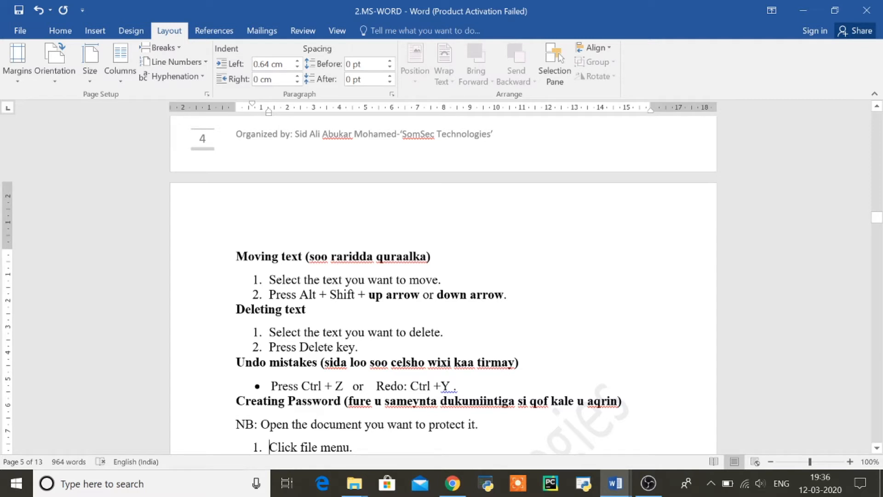
pyautogui.moveTo(616, 483)
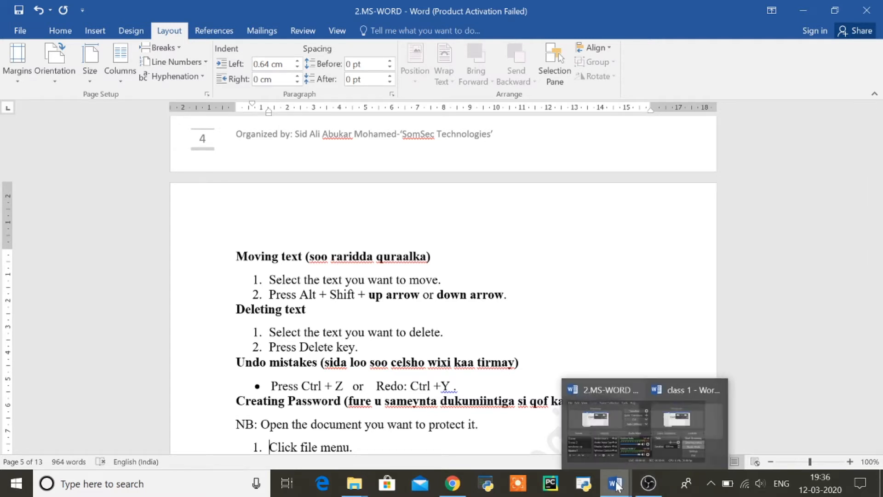
pyautogui.click(681, 433)
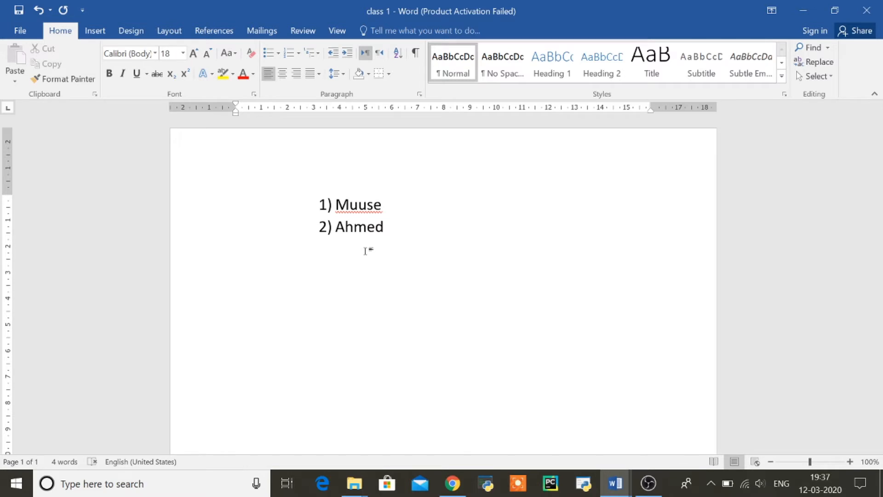
# Alternate Ctrl+Z and Backspace on the Ali item, finishing with 3) Ali restored
pyautogui.hotkey('ctrl', 'z')
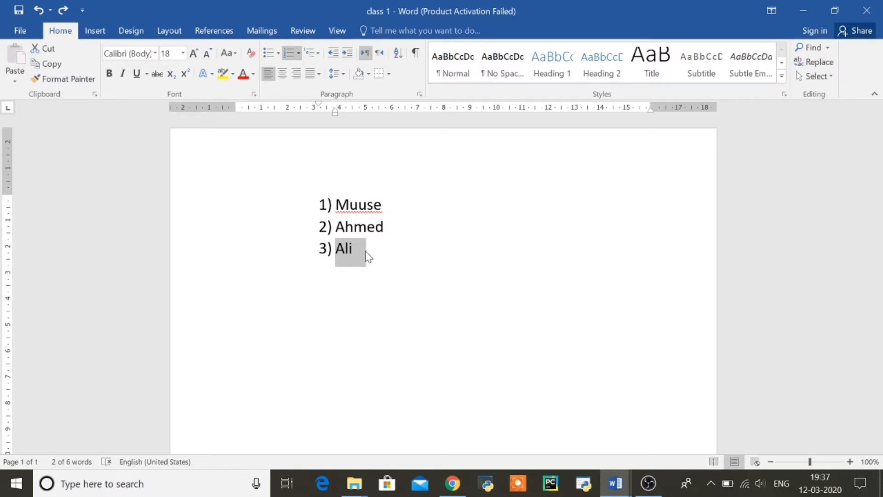
pyautogui.press('BackSpace')
pyautogui.press('BackSpace')
pyautogui.press('BackSpace')
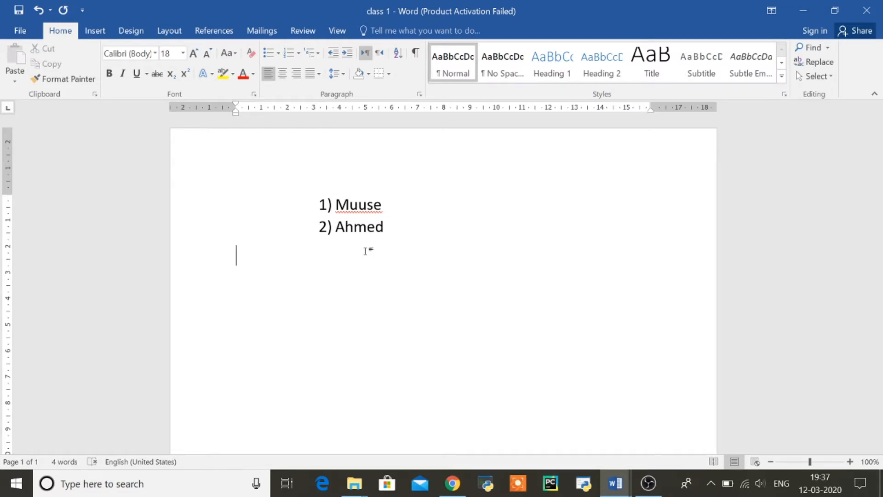
pyautogui.hotkey('ctrl', 'z')
pyautogui.hotkey('ctrl', 'z')
pyautogui.hotkey('ctrl', 'z')
pyautogui.press('BackSpace')
pyautogui.press('BackSpace')
pyautogui.press('BackSpace')
pyautogui.hotkey('ctrl', 'z')
pyautogui.hotkey('ctrl', 'z')
pyautogui.hotkey('ctrl', 'z')
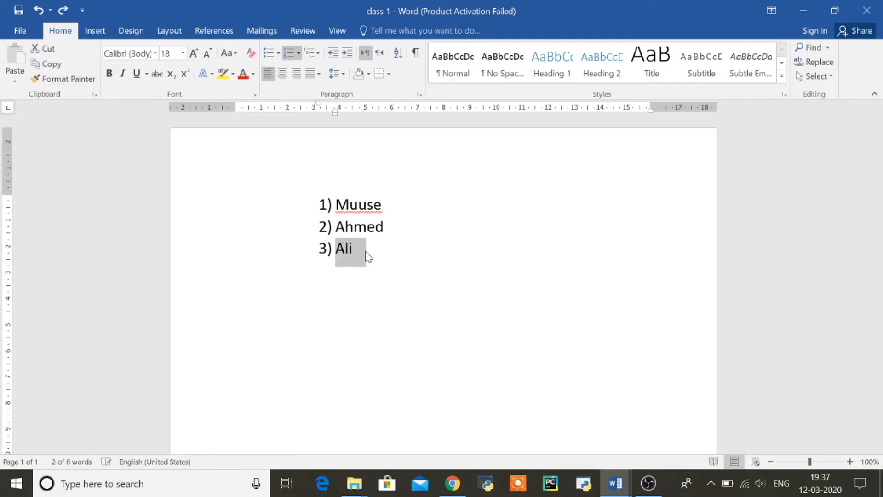
pyautogui.press('BackSpace')
pyautogui.press('BackSpace')
pyautogui.press('BackSpace')
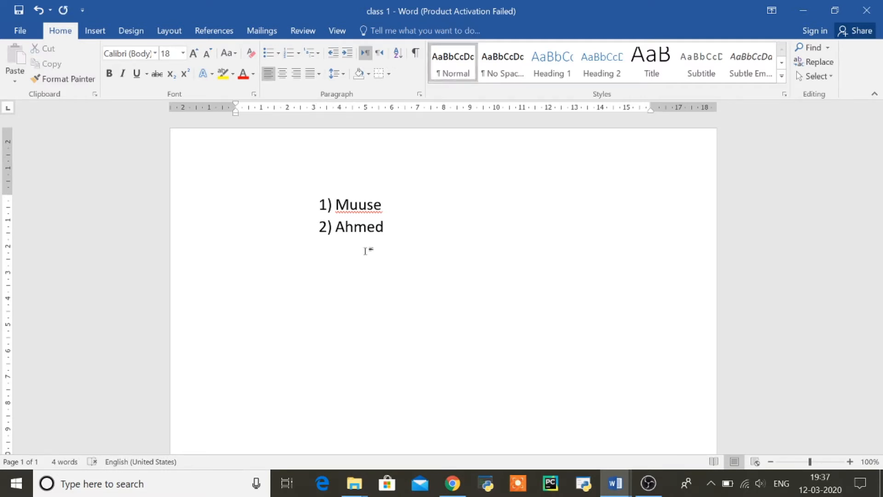
pyautogui.hotkey('ctrl', 'z')
pyautogui.hotkey('ctrl', 'z')
pyautogui.hotkey('ctrl', 'z')
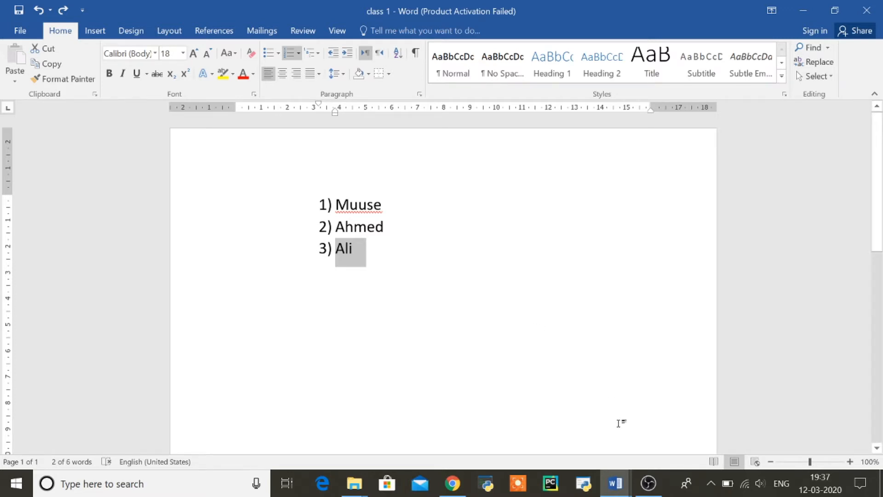
# Switch to 2.MS-WORD and scroll to the Creating Password steps
pyautogui.moveTo(618, 486)
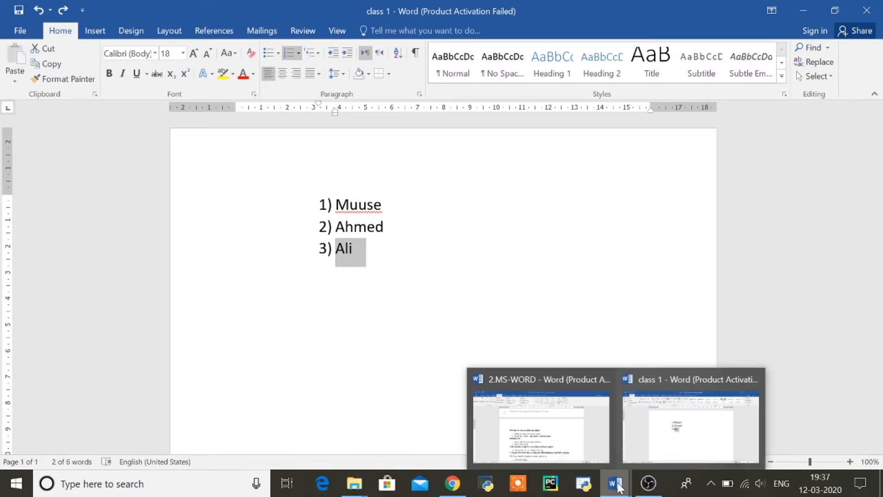
pyautogui.click(566, 444)
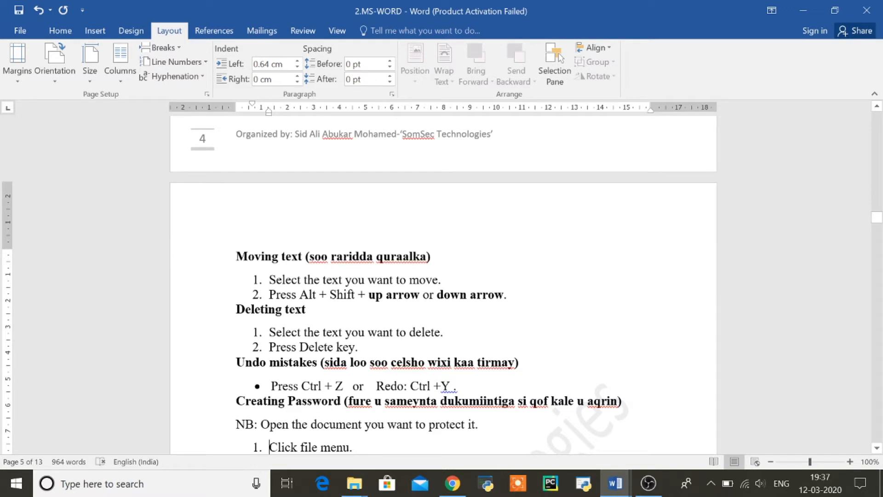
pyautogui.click(878, 451)
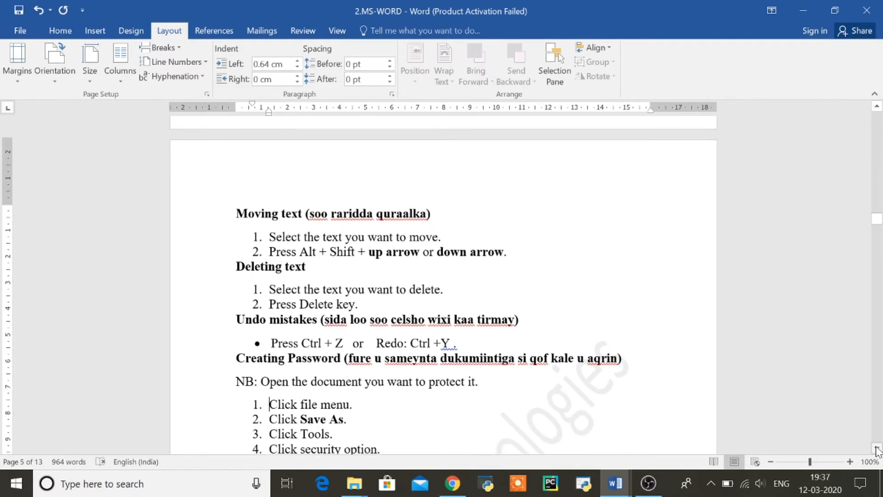
pyautogui.click(878, 449)
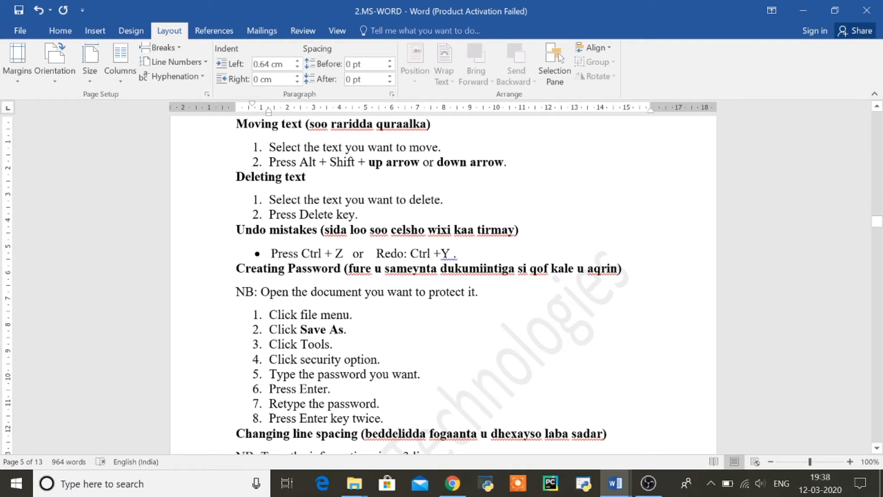
pyautogui.moveTo(236, 268); pyautogui.dragTo(344, 269)
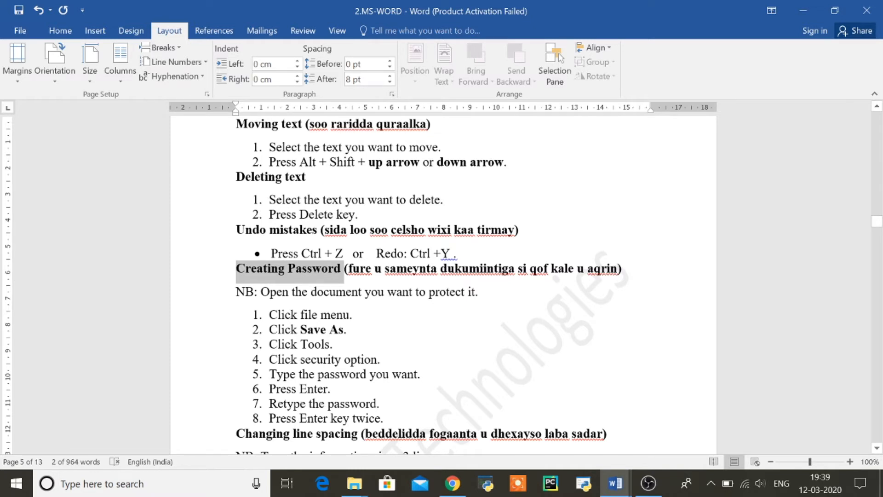
# Change step 4 to read 'Click security option/general option'
pyautogui.click(381, 359)
pyautogui.press('BackSpace')
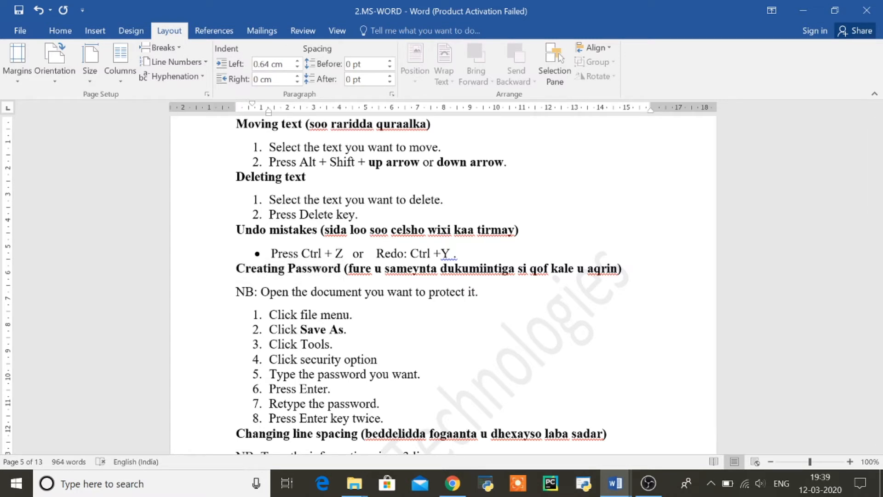
pyautogui.write('/general opton')
pyautogui.press('BackSpace')
pyautogui.press('BackSpace')
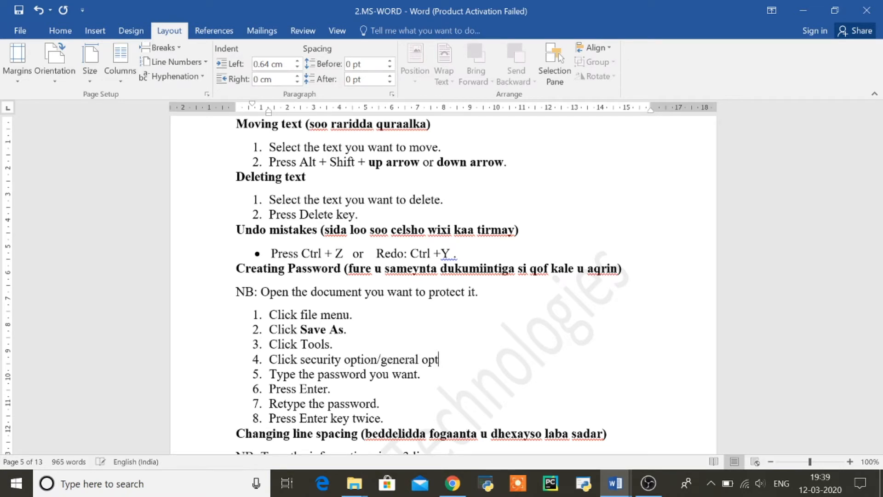
pyautogui.write('i')
# Switch to class 1 and erase the whole numbered list including its numbering
pyautogui.moveTo(616, 484)
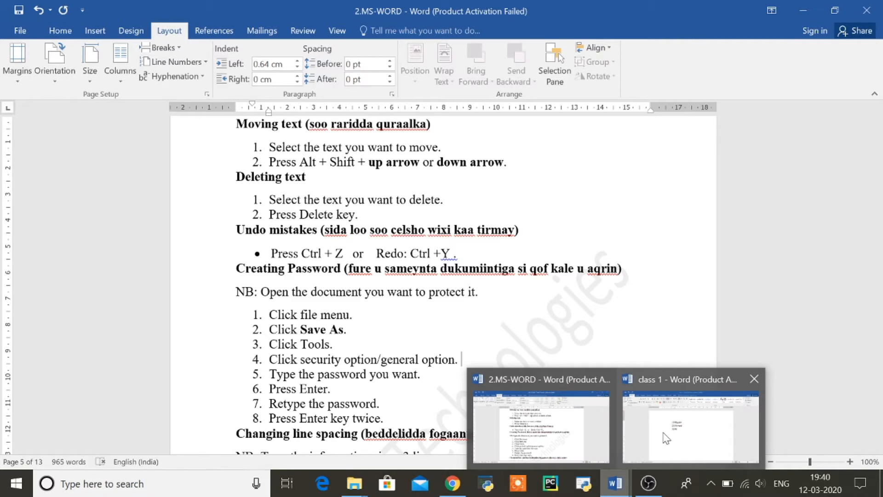
pyautogui.click(667, 438)
pyautogui.click(399, 261)
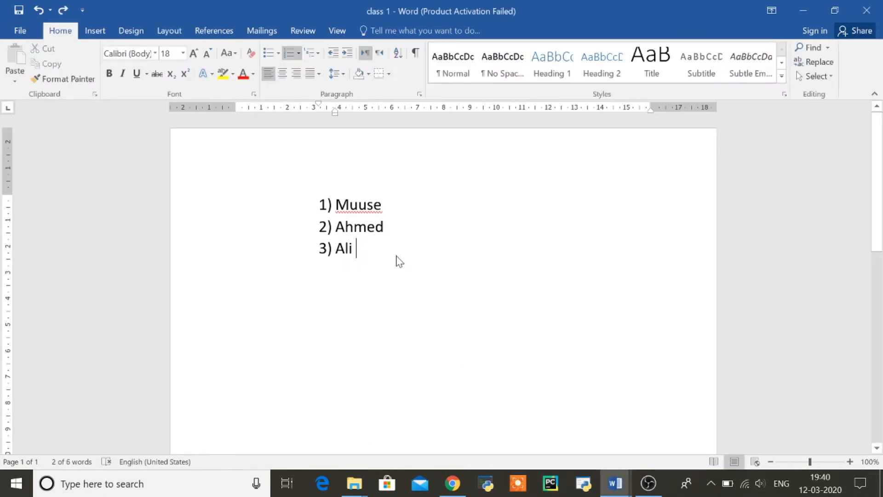
pyautogui.press('BackSpace')
pyautogui.press('BackSpace')
pyautogui.press('BackSpace')
pyautogui.press('BackSpace')
pyautogui.press('BackSpace')
pyautogui.press('BackSpace')
pyautogui.press('BackSpace')
pyautogui.press('BackSpace')
pyautogui.press('BackSpace')
pyautogui.press('BackSpace')
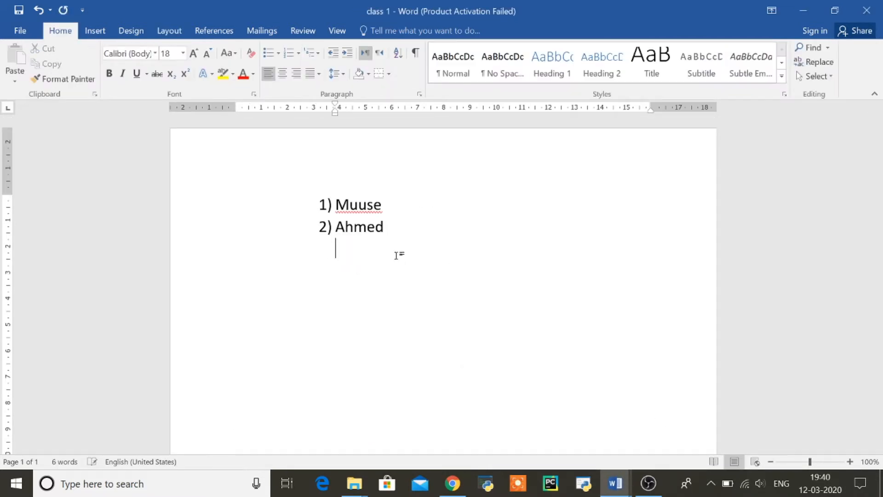
pyautogui.press('BackSpace')
pyautogui.press('BackSpace')
pyautogui.press('BackSpace')
pyautogui.press('BackSpace')
pyautogui.press('BackSpace')
pyautogui.press('BackSpace')
pyautogui.press('BackSpace')
pyautogui.press('BackSpace')
pyautogui.press('BackSpace')
pyautogui.press('BackSpace')
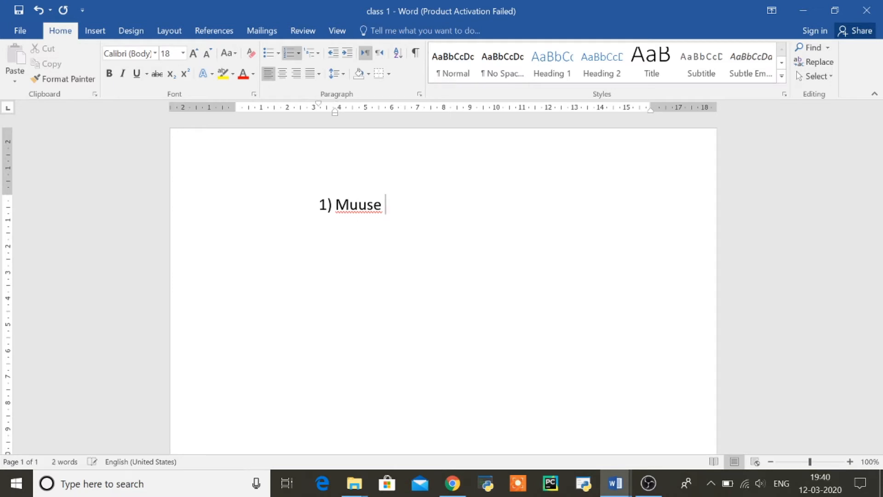
pyautogui.press('BackSpace')
pyautogui.press('BackSpace')
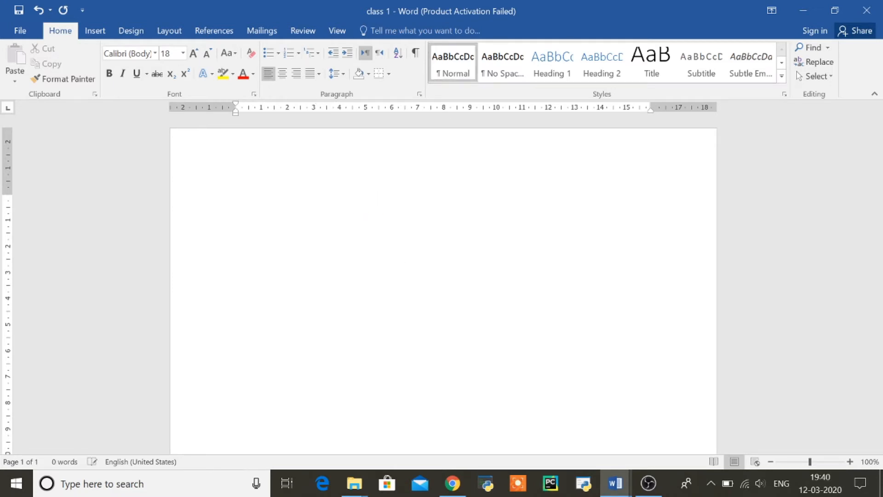
# Type 'Xog muhiim ah.' followed by three lines of random filler letters
pyautogui.write('xog muhu')
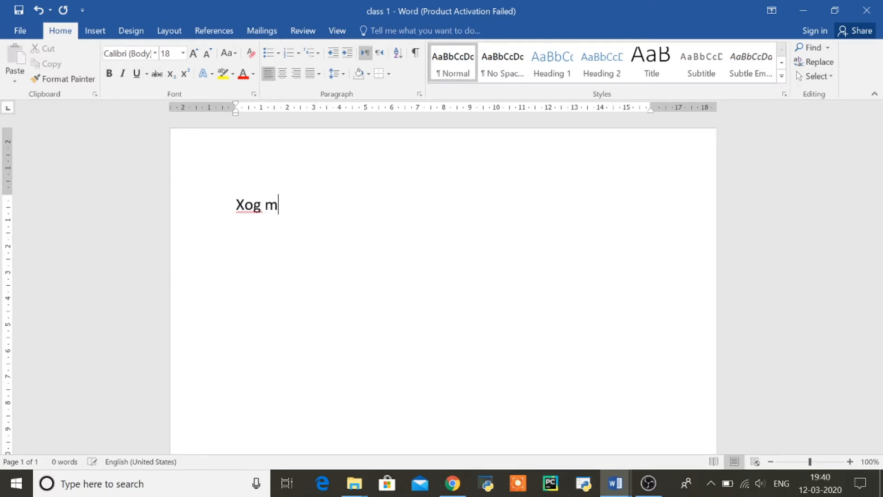
pyautogui.write('u')
pyautogui.press('BackSpace')
pyautogui.press('BackSpace')
pyautogui.write('iim ah.')
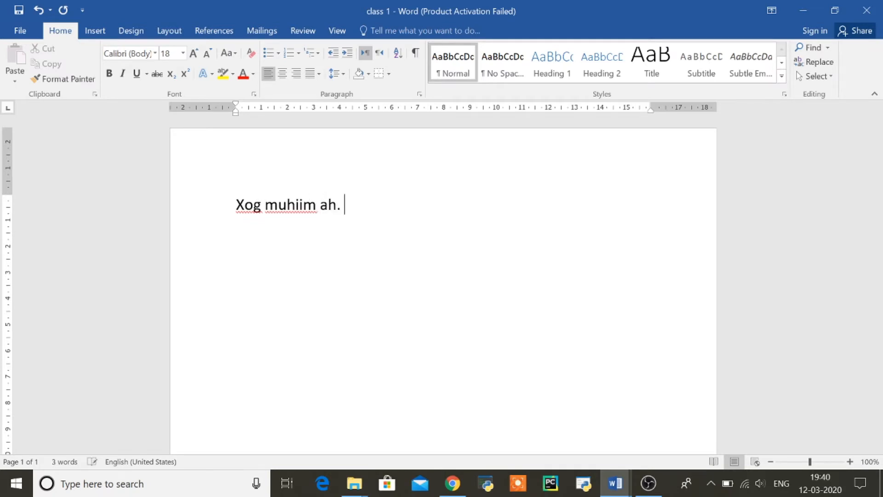
pyautogui.press('Return')
pyautogui.write('djhlsaldsfhldsfj')
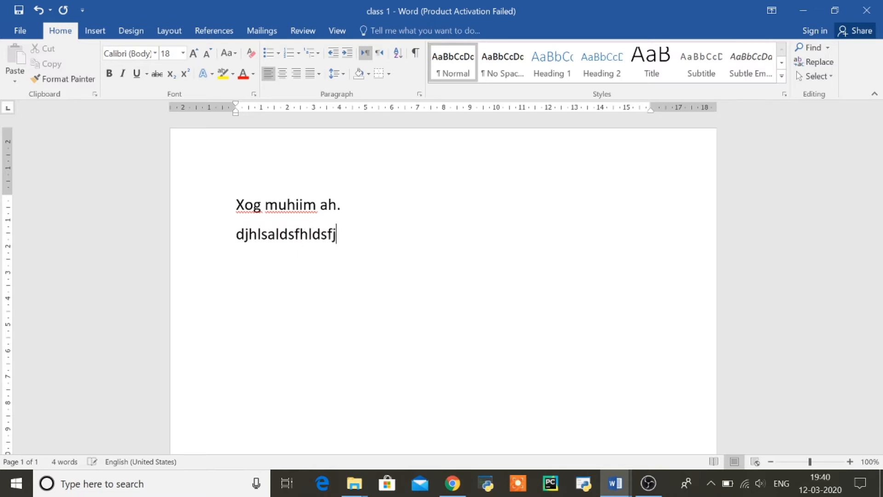
pyautogui.press('Return')
pyautogui.write(']lkasjdlkfslkfjkldjf')
pyautogui.press('Return')
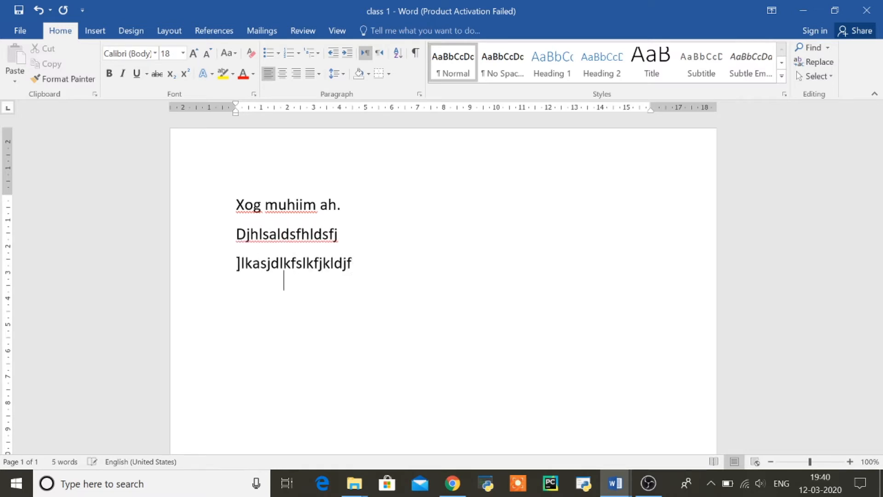
pyautogui.write('akj;dksajklsnjldnf')
pyautogui.press('Return')
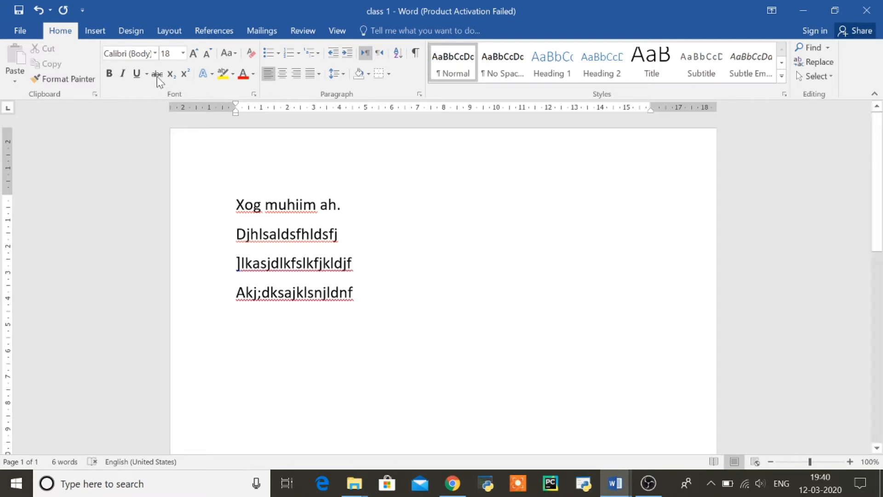
pyautogui.click(23, 34)
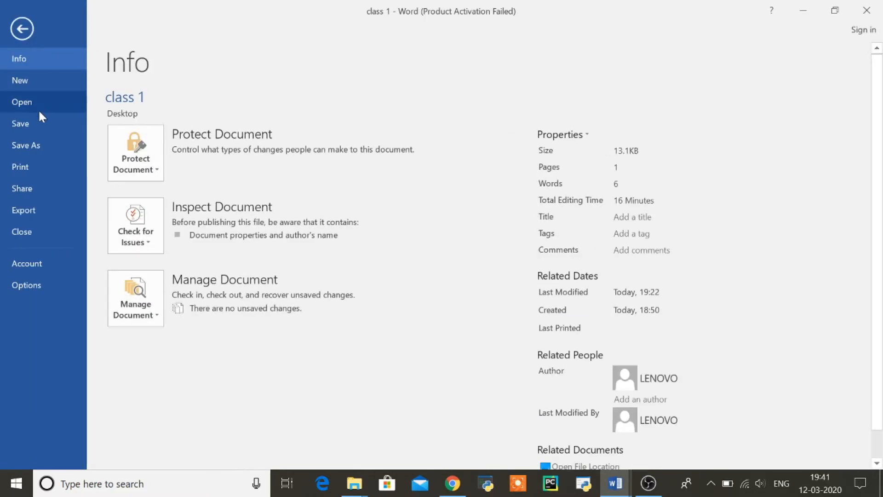
# Choose Save As and pick the Desktop folder for the class 1 document
pyautogui.click(36, 152)
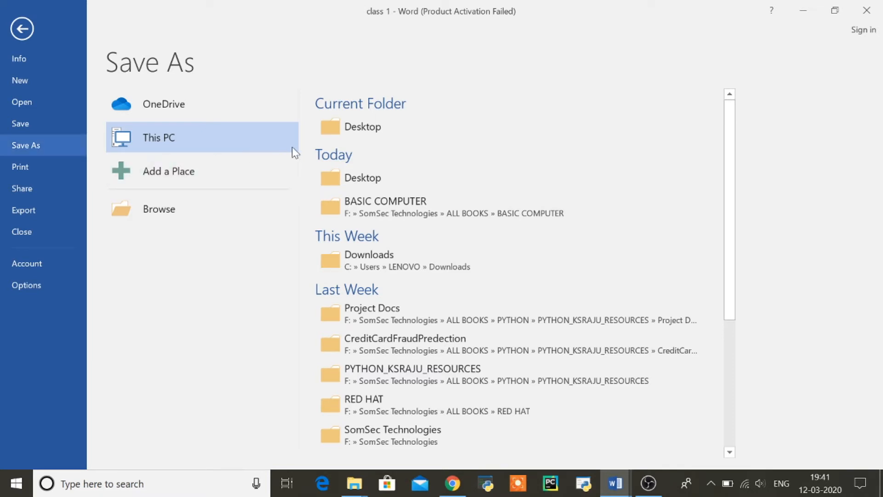
pyautogui.click(366, 175)
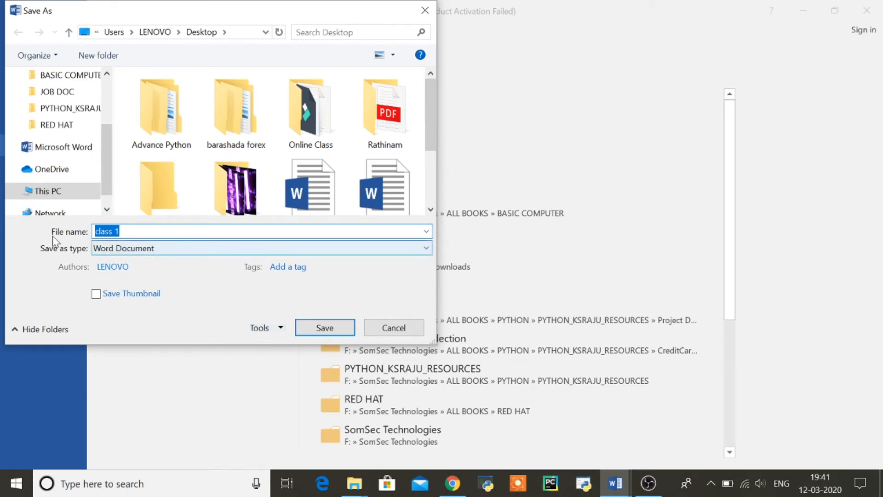
# Rename the file to 'xog muhiim ah' and open Tools > General Options for password settings
pyautogui.click(120, 231)
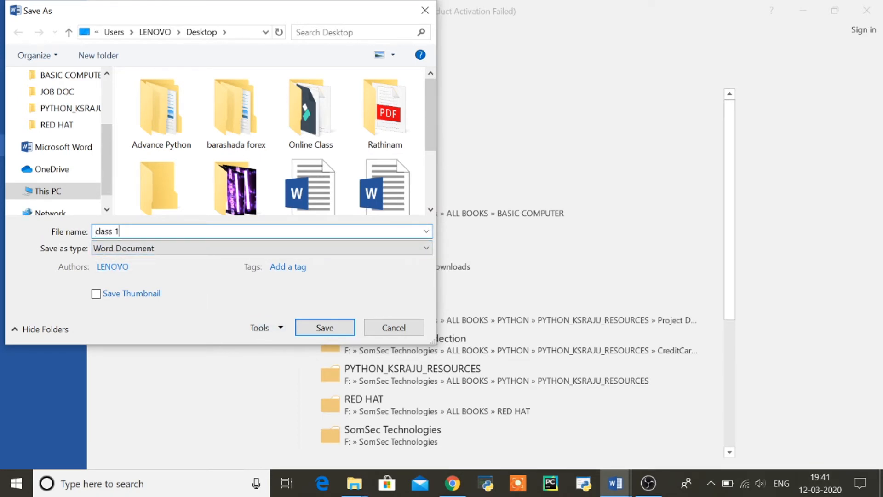
pyautogui.press('BackSpace')
pyautogui.press('BackSpace')
pyautogui.press('BackSpace')
pyautogui.press('BackSpace')
pyautogui.press('BackSpace')
pyautogui.press('BackSpace')
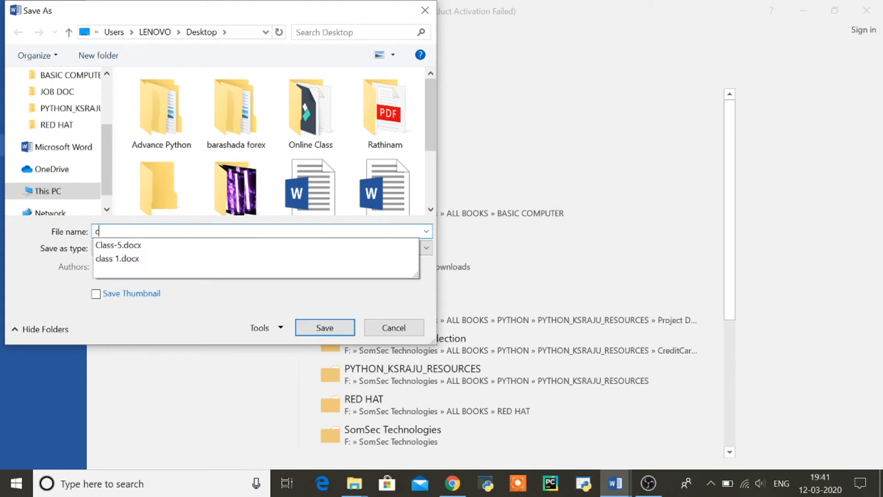
pyautogui.press('BackSpace')
pyautogui.write('xog muhi')
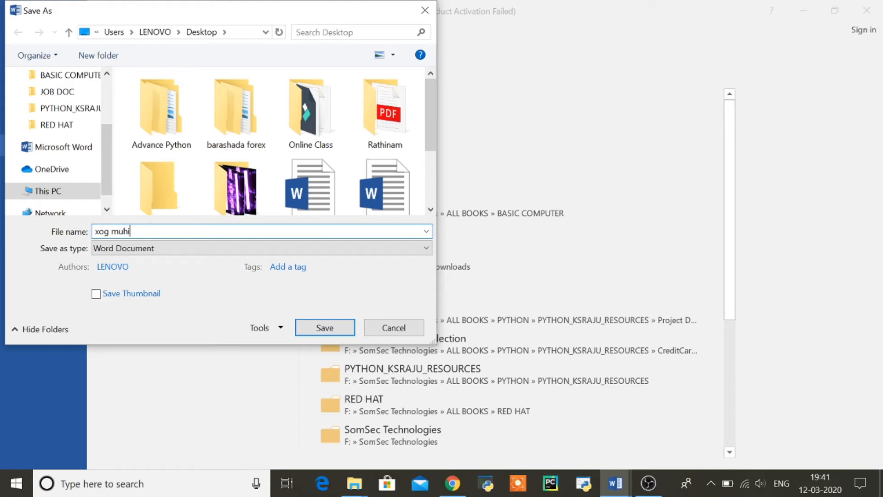
pyautogui.write('im ah')
pyautogui.click(280, 328)
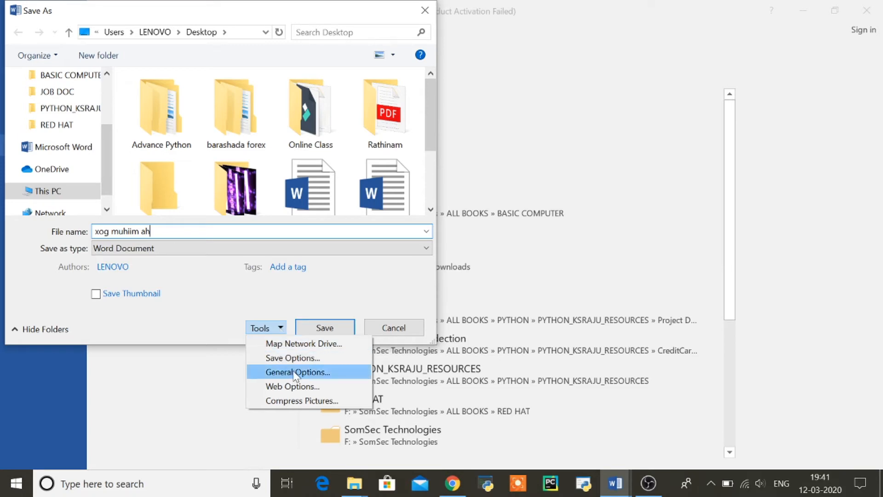
pyautogui.click(325, 373)
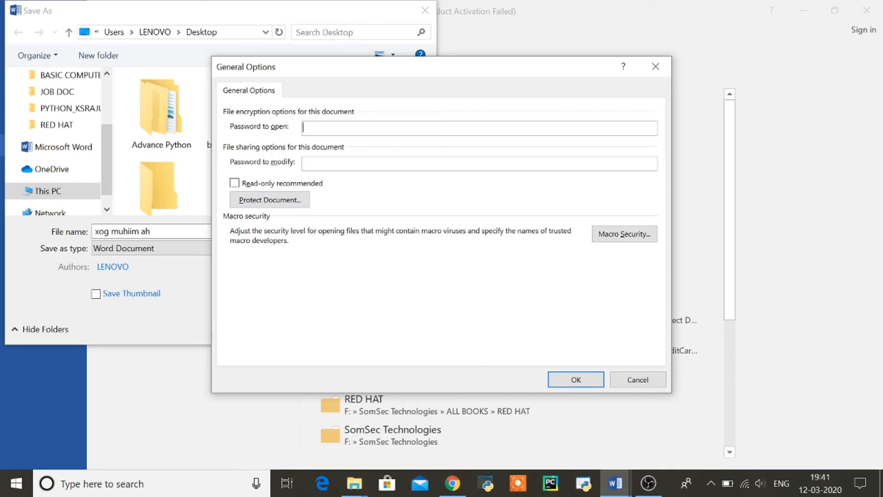
# Enter and confirm an open password to save the document as 'xog muhiim ah'
pyautogui.write('123')
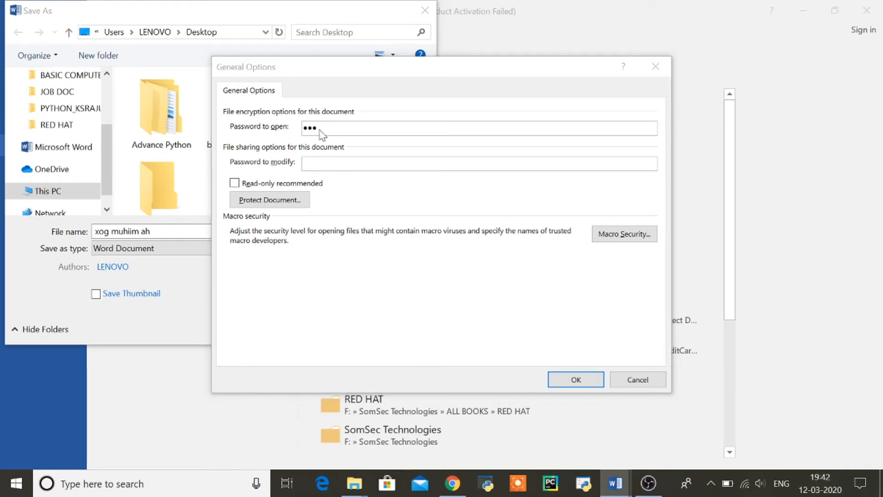
pyautogui.press('Return')
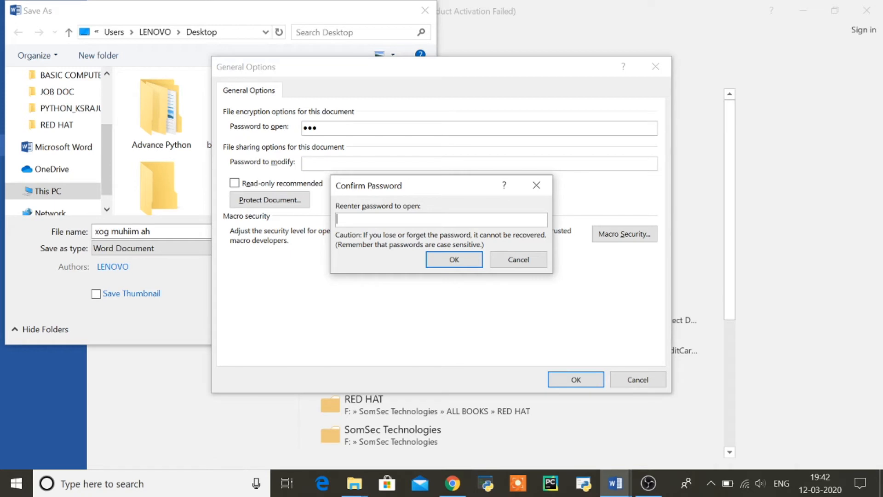
pyautogui.write('123')
pyautogui.press('Return')
pyautogui.press('Return')
pyautogui.press('Return')
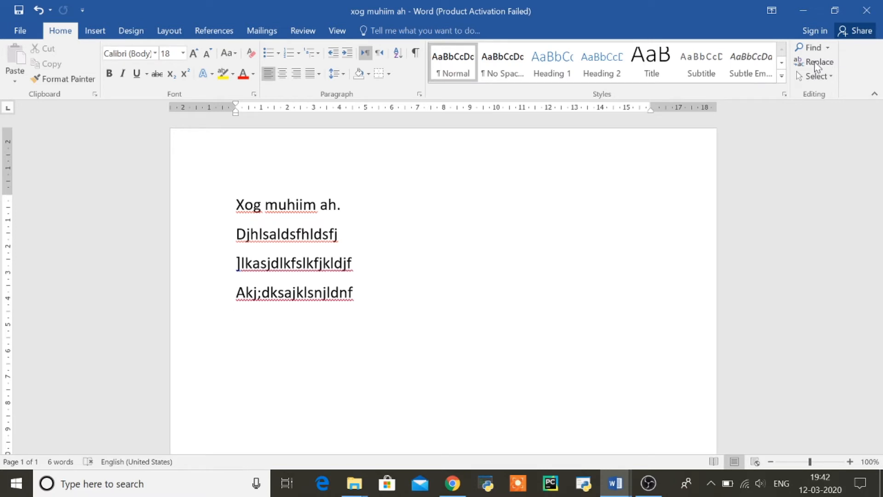
# Close 'xog muhiim ah', minimize the other windows, and reopen the file from its desktop icon
pyautogui.click(867, 10)
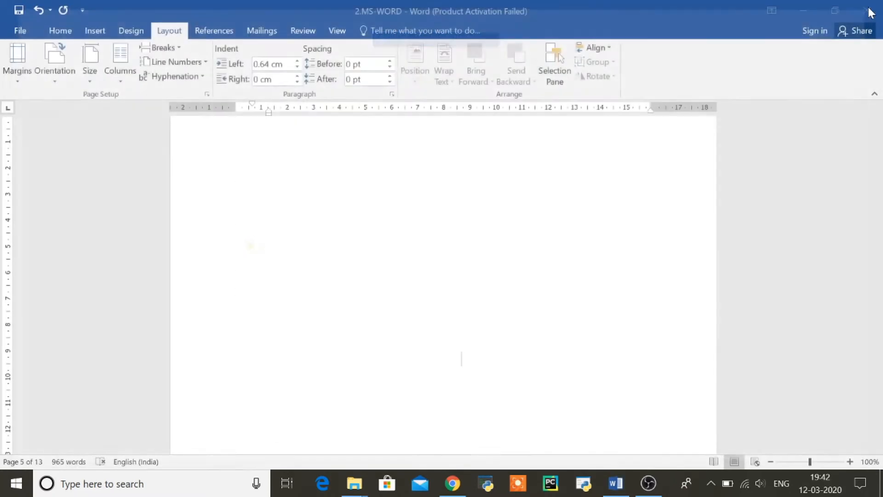
pyautogui.click(799, 18)
pyautogui.click(803, 9)
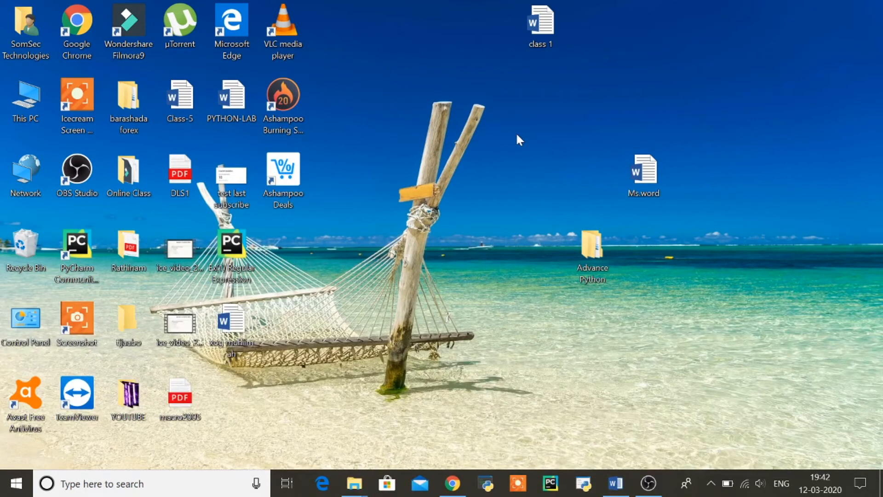
pyautogui.moveTo(230, 324); pyautogui.dragTo(641, 41)
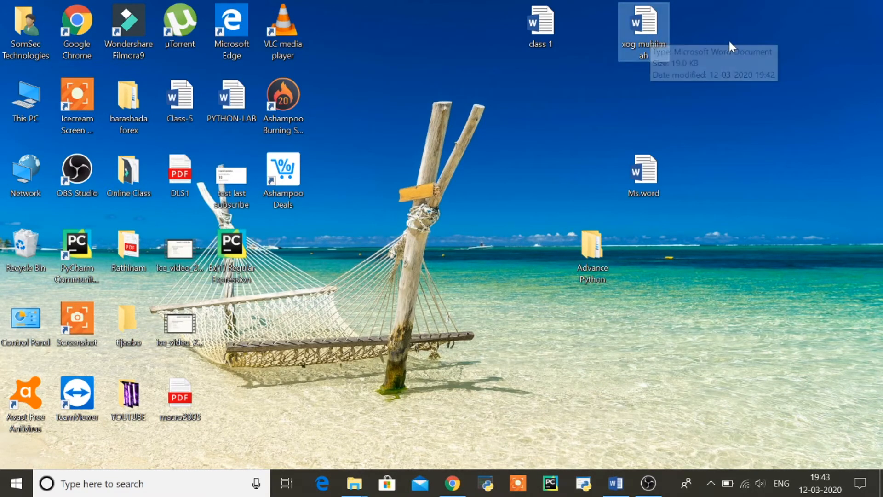
pyautogui.doubleClick(652, 34)
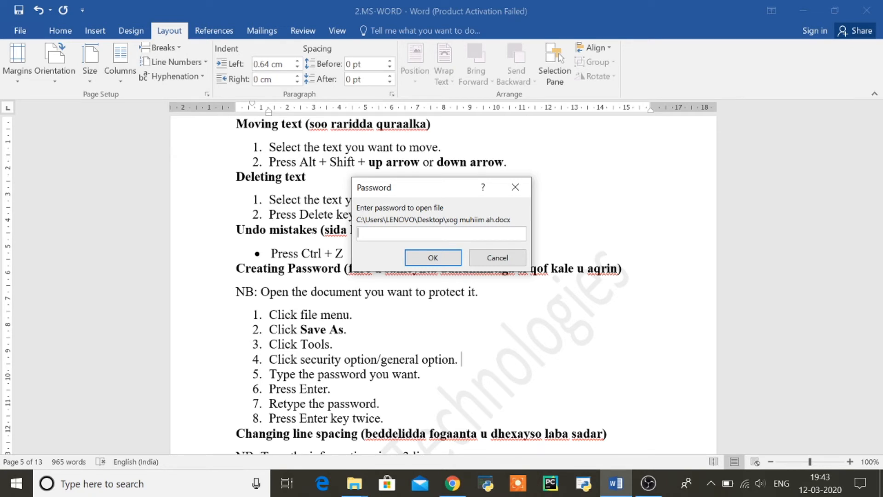
# Enter the file's password to open 'xog muhiim ah', then minimize both Word windows
pyautogui.write('123')
pyautogui.press('Return')
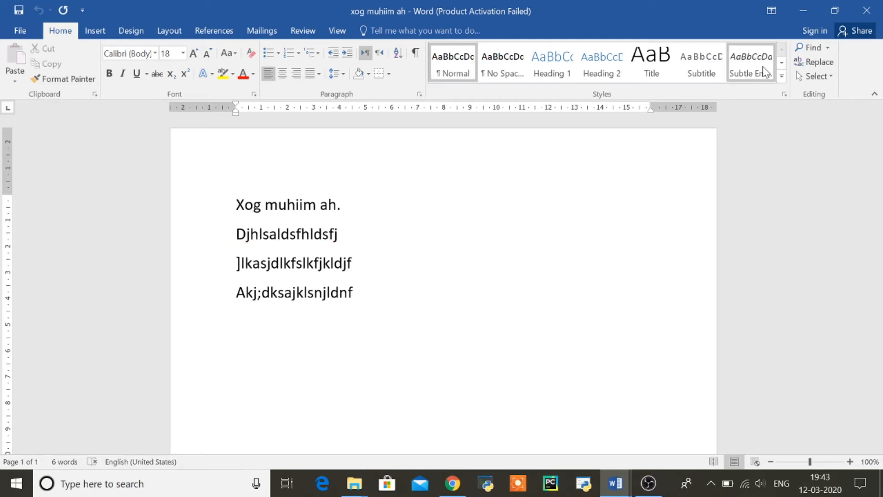
pyautogui.click(805, 11)
pyautogui.click(804, 11)
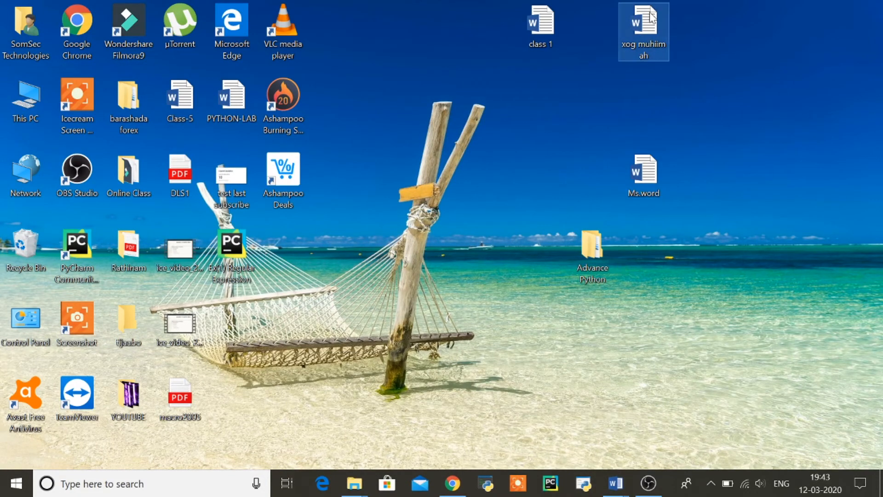
# Scroll the 2.MS-WORD notes down to the Word Art instructions
pyautogui.moveTo(616, 484)
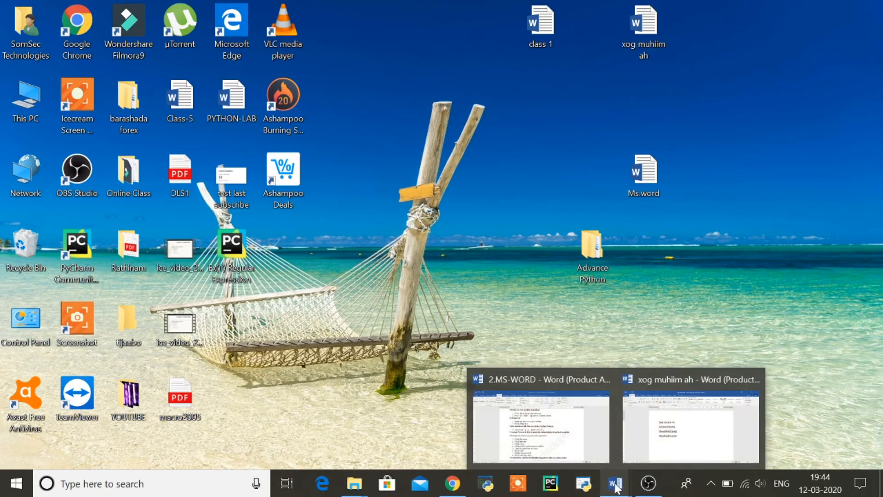
pyautogui.click(580, 438)
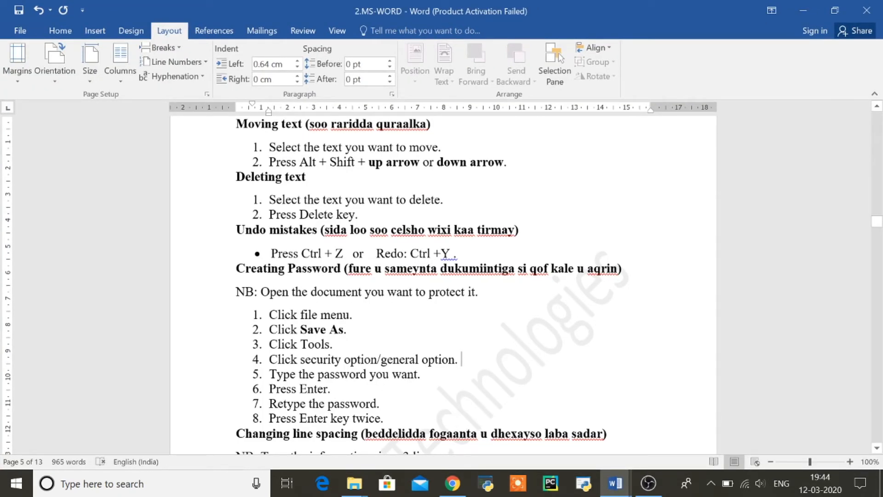
pyautogui.press('Down')
pyautogui.press('Down')
pyautogui.press('Down')
pyautogui.press('Down')
pyautogui.press('Down')
pyautogui.press('Down')
pyautogui.press('Down')
pyautogui.press('Down')
pyautogui.press('Down')
pyautogui.press('Down')
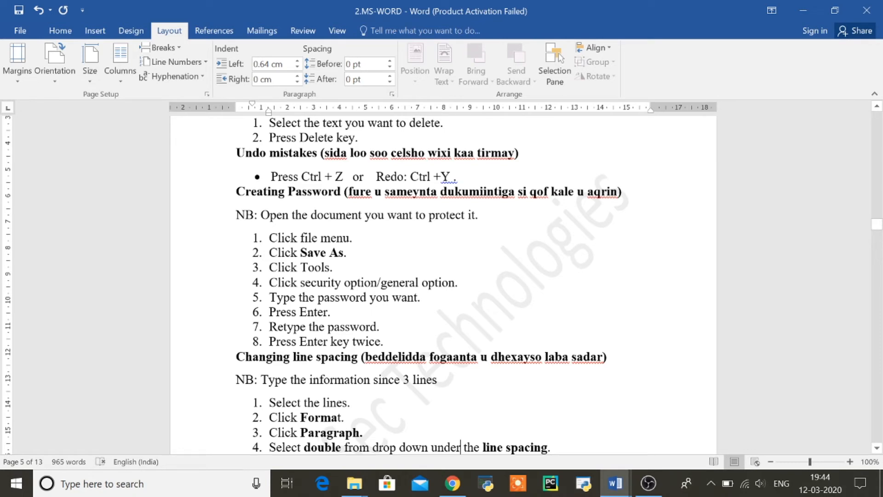
pyautogui.press('Down')
pyautogui.press('Down')
pyautogui.press('Down')
pyautogui.press('Down')
pyautogui.press('Down')
pyautogui.press('Down')
pyautogui.press('Down')
pyautogui.press('Down')
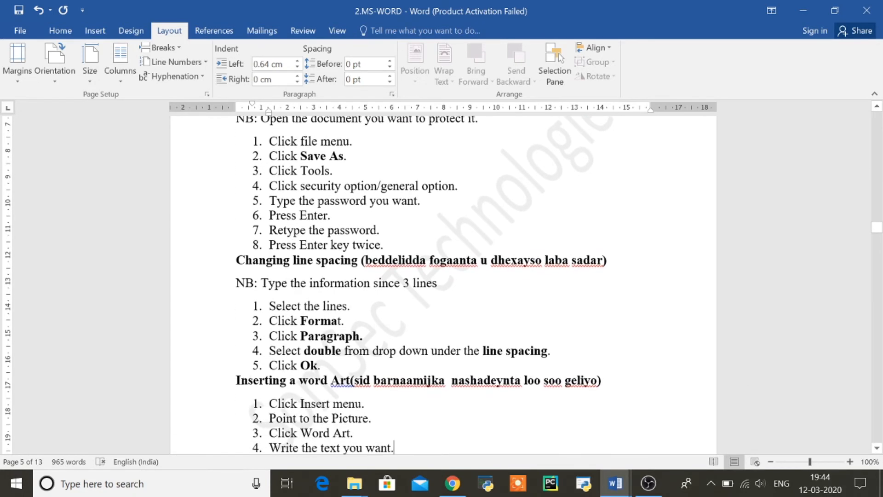
# Minimize the notes and restore 'xog muhiim ah' from the taskbar preview
pyautogui.click(803, 10)
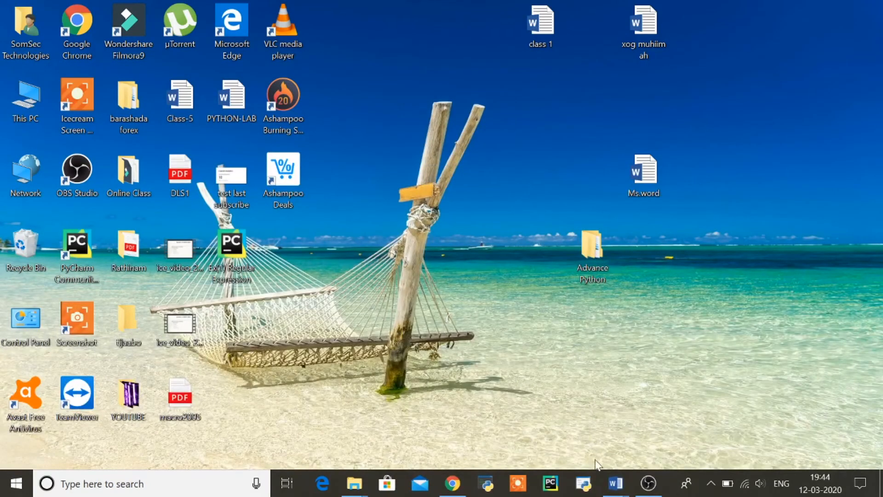
pyautogui.click(616, 483)
pyautogui.click(664, 445)
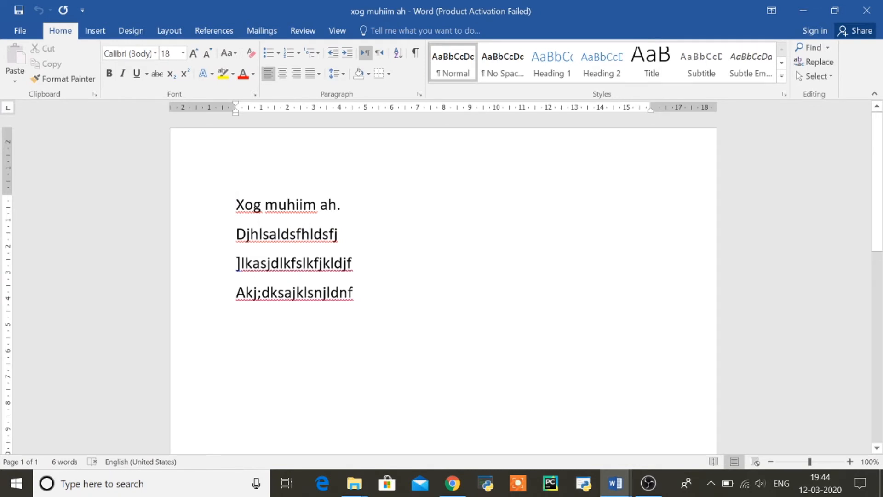
# Select all four lines of 'xog muhiim ah' and apply 1.5 line spacing
pyautogui.moveTo(173, 203); pyautogui.dragTo(184, 306)
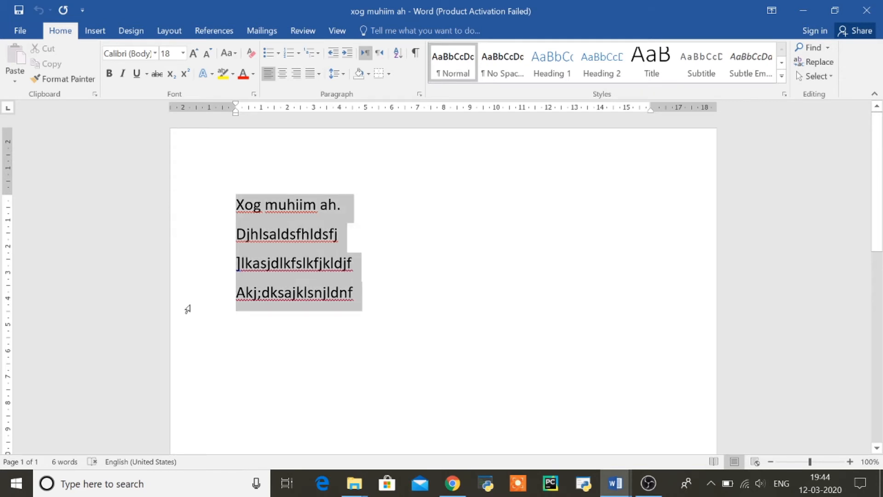
pyautogui.click(403, 253)
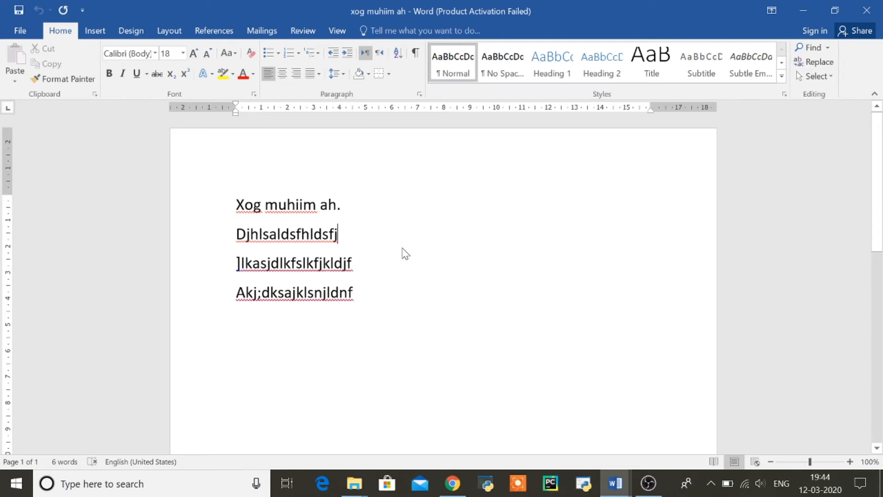
pyautogui.hotkey('ctrl', 'a')
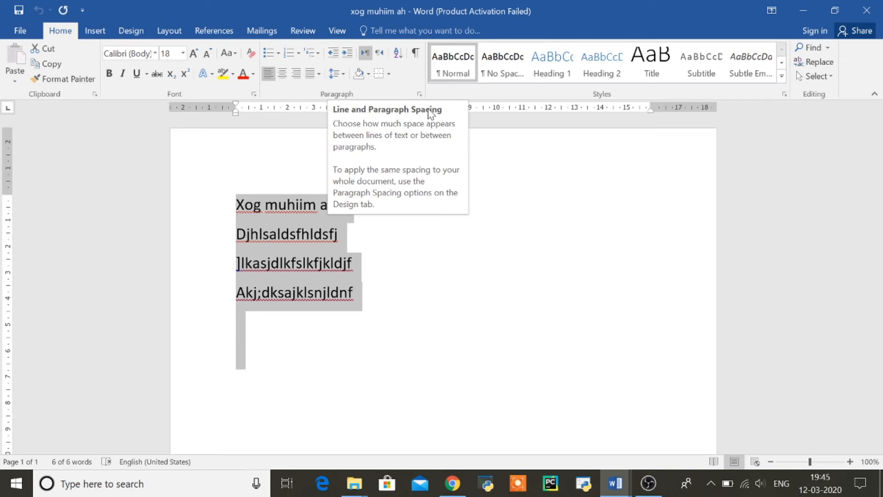
pyautogui.click(344, 75)
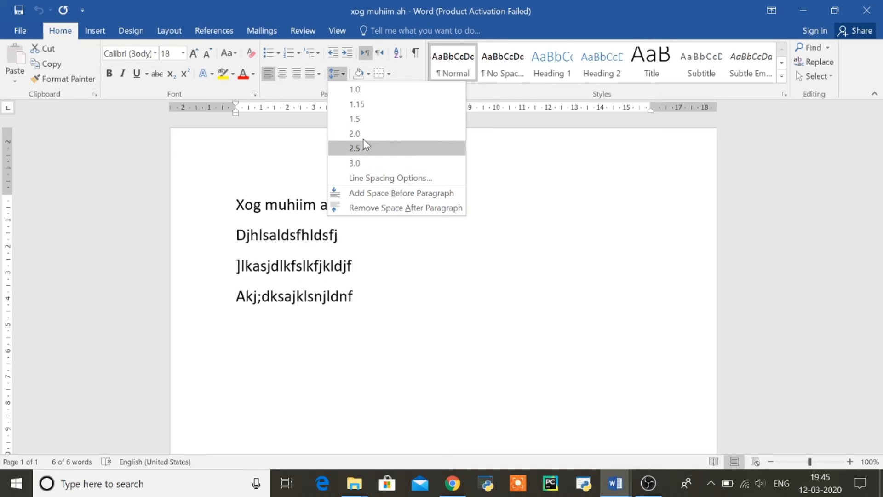
pyautogui.click(355, 119)
pyautogui.hotkey('ctrl', 'a')
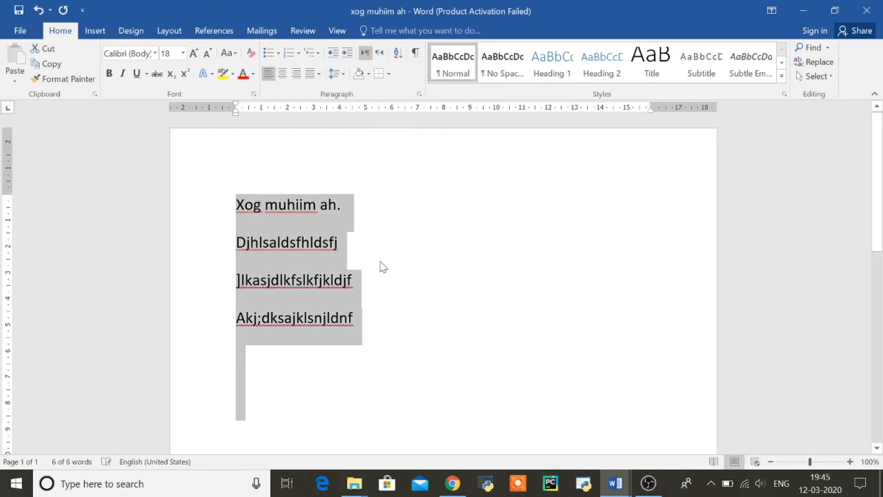
pyautogui.click(366, 257)
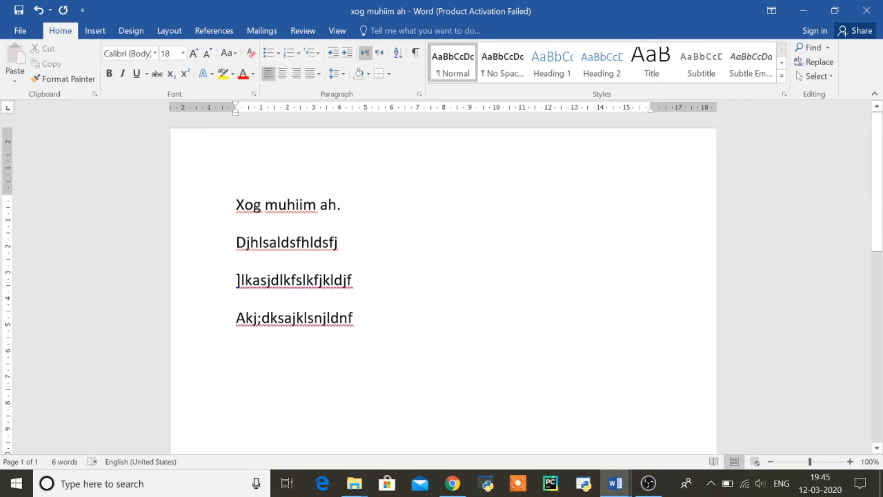
# Return to the 2.MS-WORD notes and highlight the 'Inserting a word Art' heading
pyautogui.moveTo(614, 482)
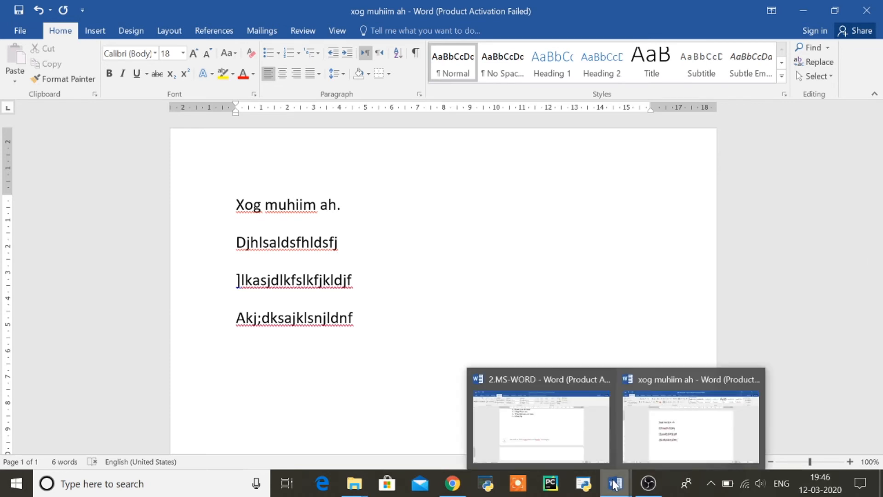
pyautogui.click(564, 430)
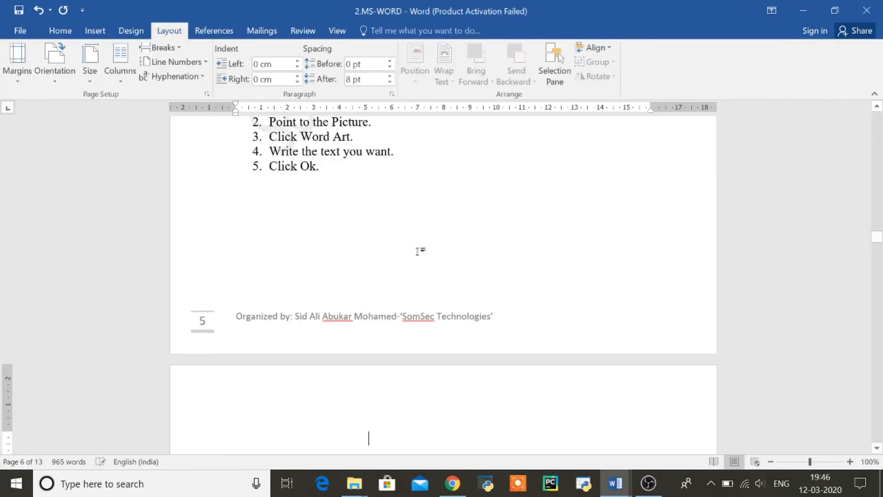
pyautogui.press('Up')
pyautogui.press('Up')
pyautogui.press('Up')
pyautogui.press('Up')
pyautogui.press('Up')
pyautogui.press('Up')
pyautogui.press('Up')
pyautogui.press('Up')
pyautogui.press('Up')
pyautogui.press('Up')
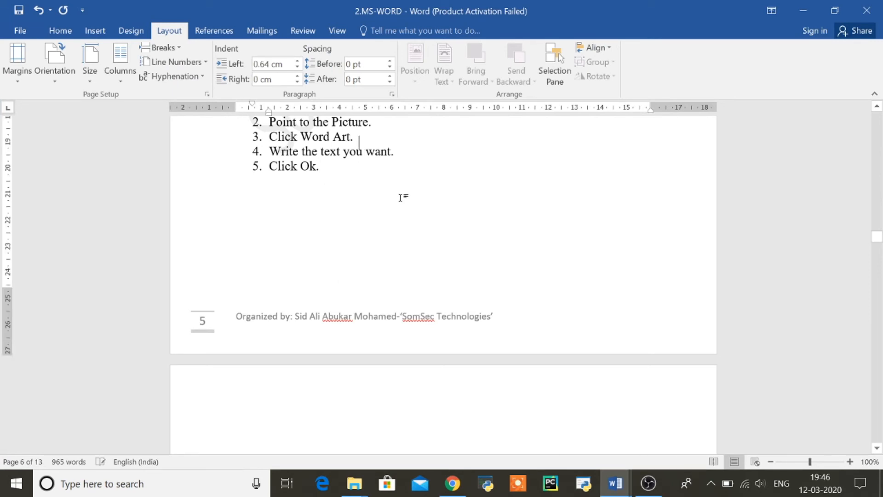
pyautogui.press('Up')
pyautogui.press('Up')
pyautogui.press('Up')
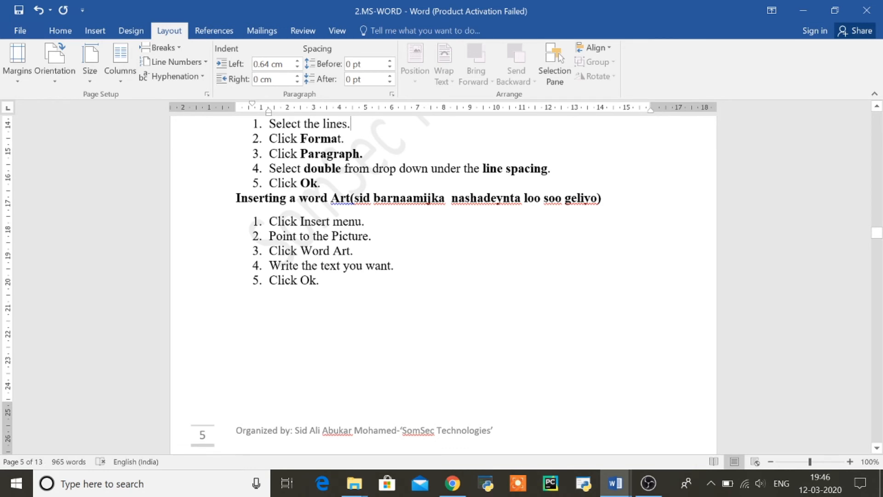
pyautogui.moveTo(236, 199); pyautogui.dragTo(329, 200)
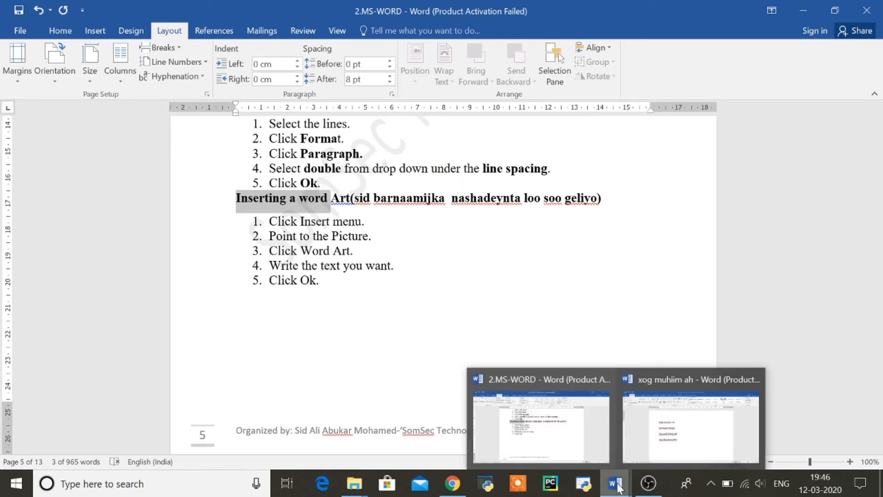
# Delete all text in 'xog muhiim ah' and open the Insert WordArt style gallery
pyautogui.click(680, 448)
pyautogui.hotkey('ctrl', 'a')
pyautogui.press('Delete')
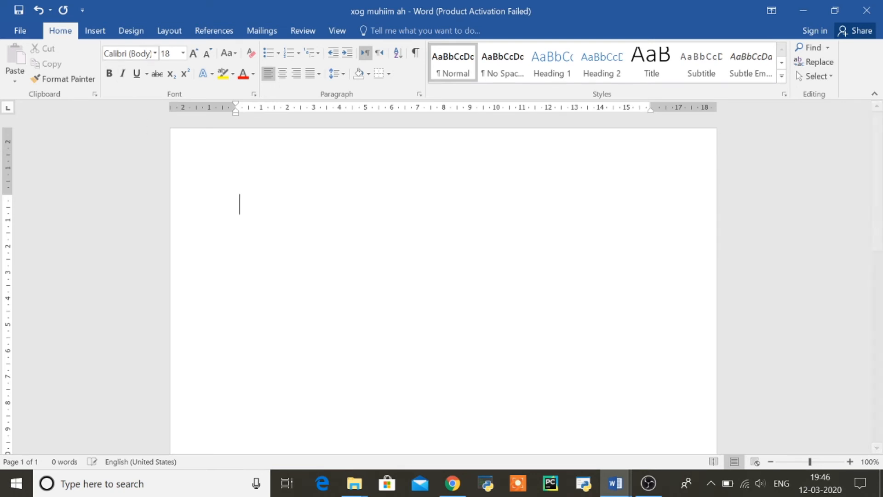
pyautogui.click(96, 31)
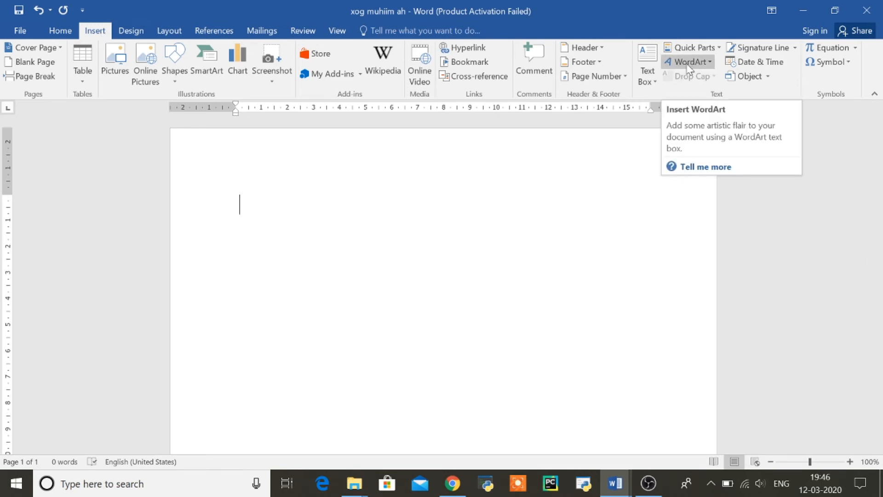
pyautogui.click(711, 64)
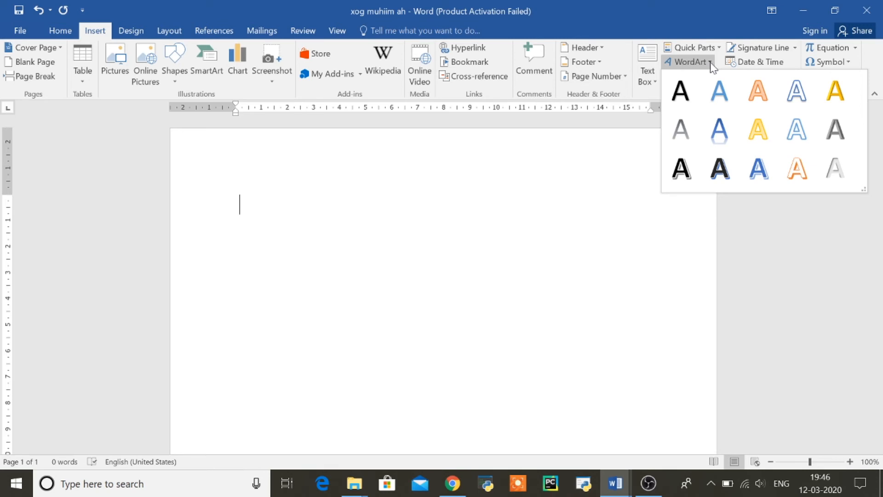
pyautogui.click(790, 178)
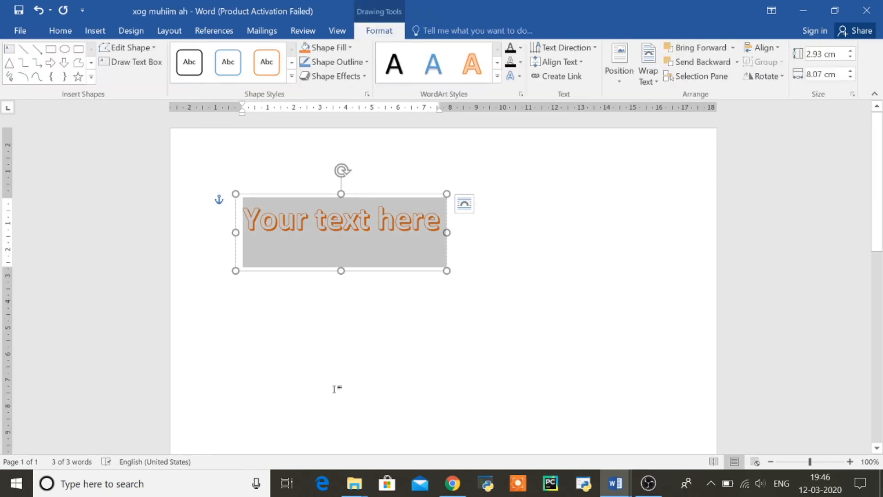
pyautogui.write('SOM')
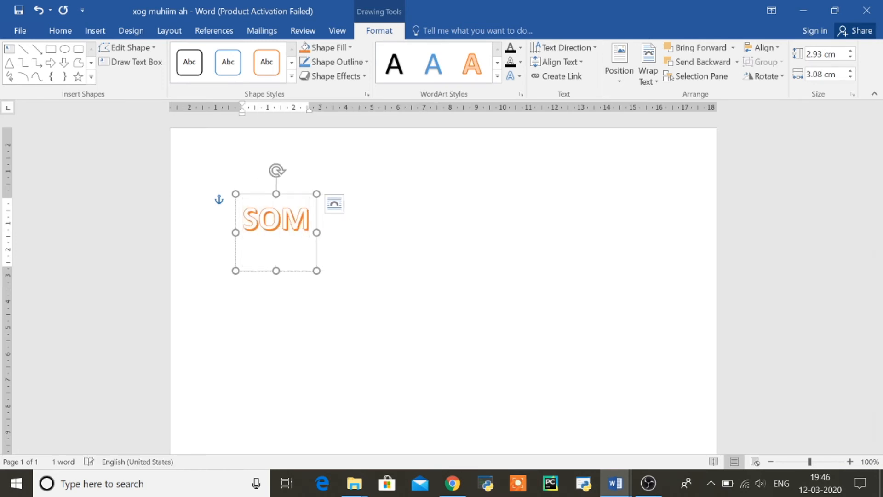
pyautogui.write('SEC TECHNO')
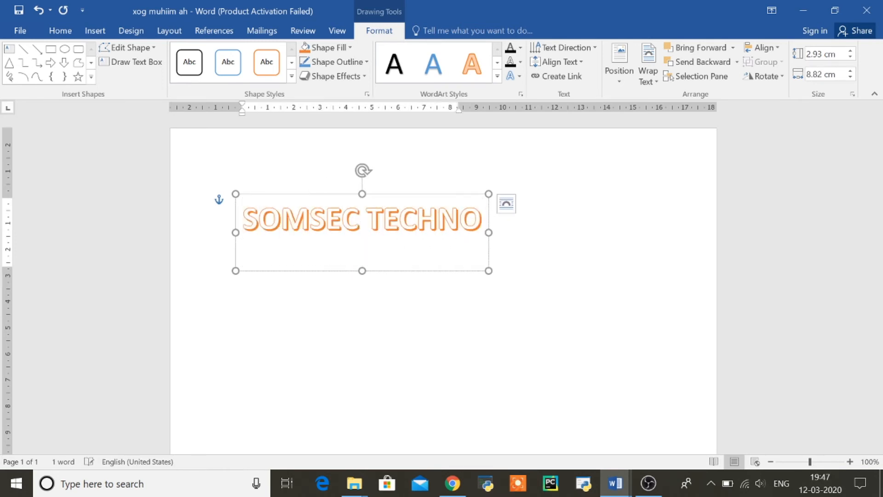
pyautogui.write('LOGIES')
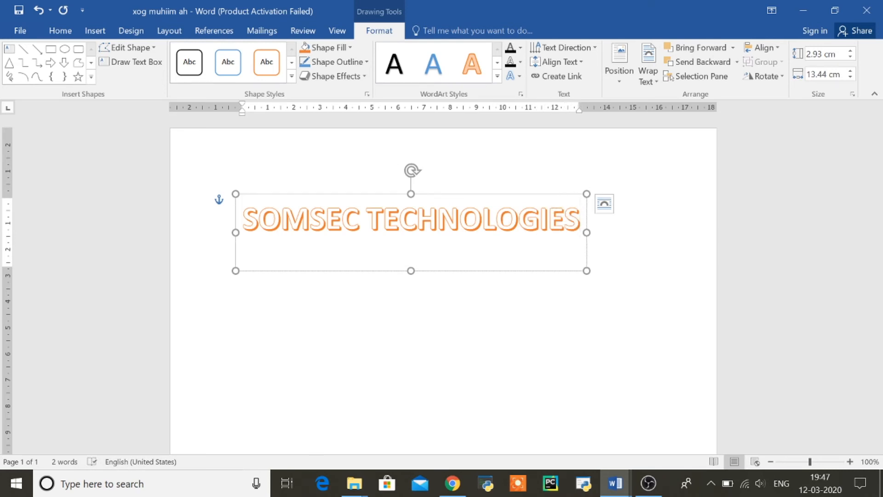
pyautogui.click(498, 63)
pyautogui.click(498, 64)
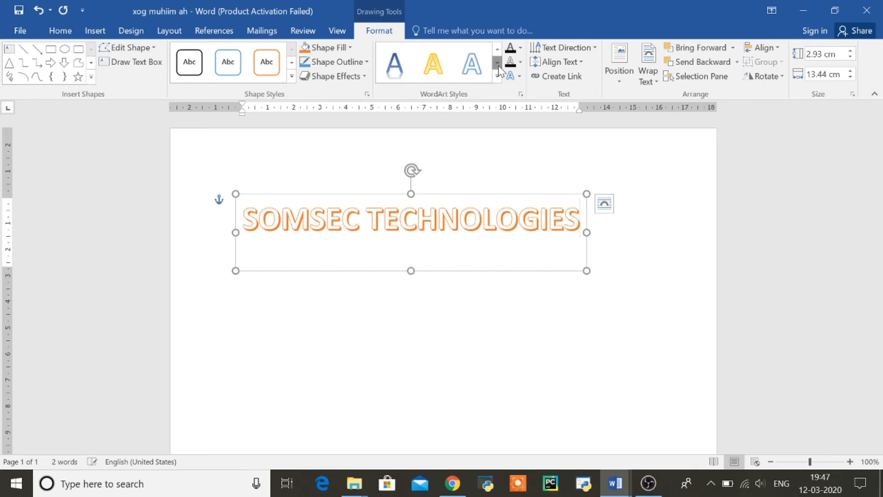
pyautogui.click(497, 77)
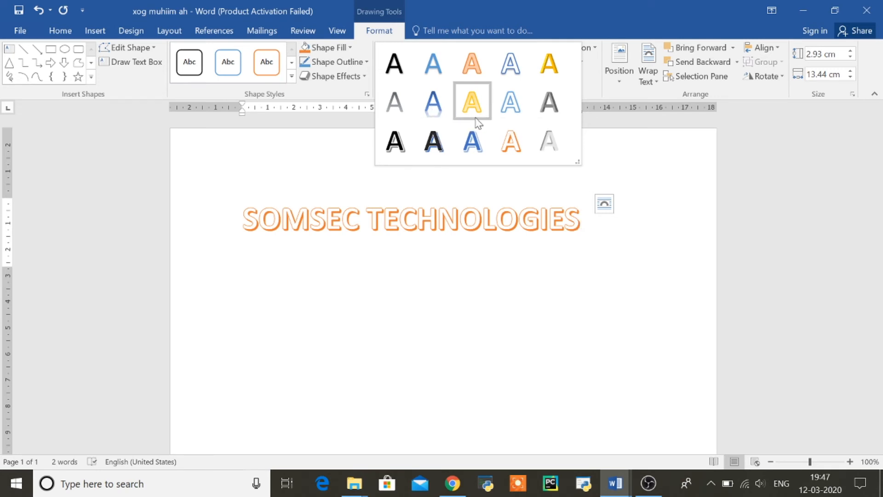
pyautogui.press('Escape')
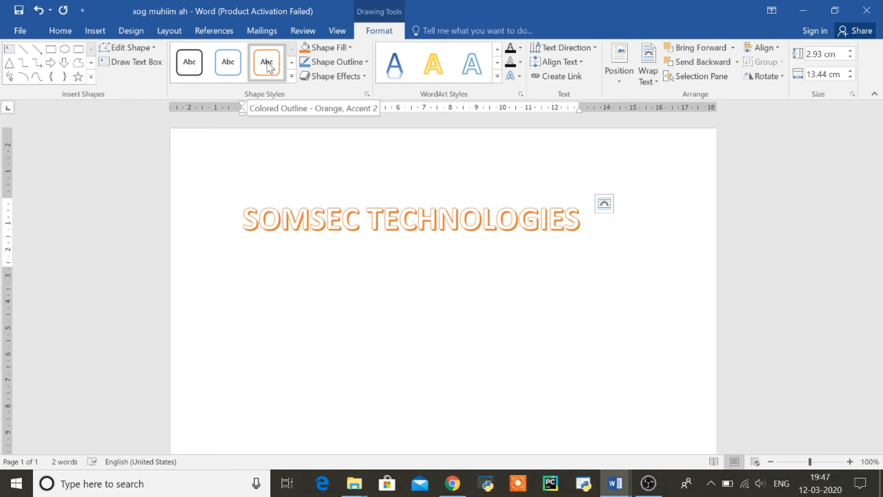
# Apply the green Intense Effect style, change the text to EVC-PLUS, and widen the banner
pyautogui.click(292, 76)
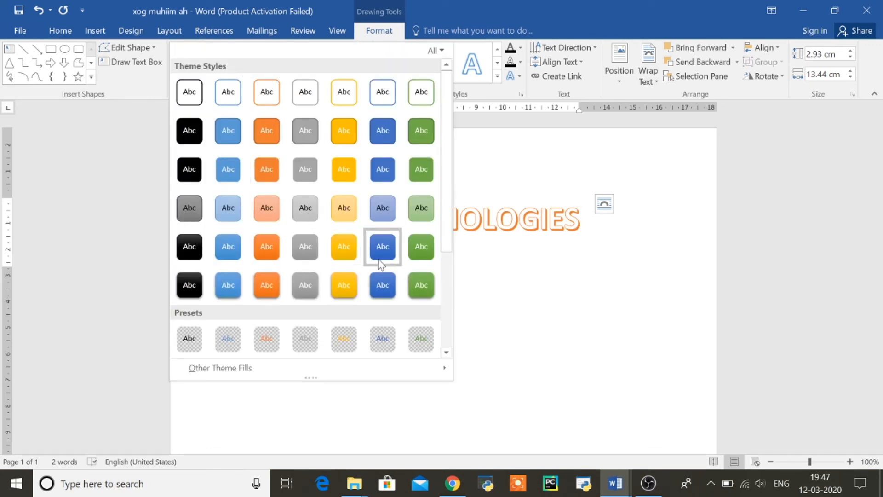
pyautogui.click(418, 279)
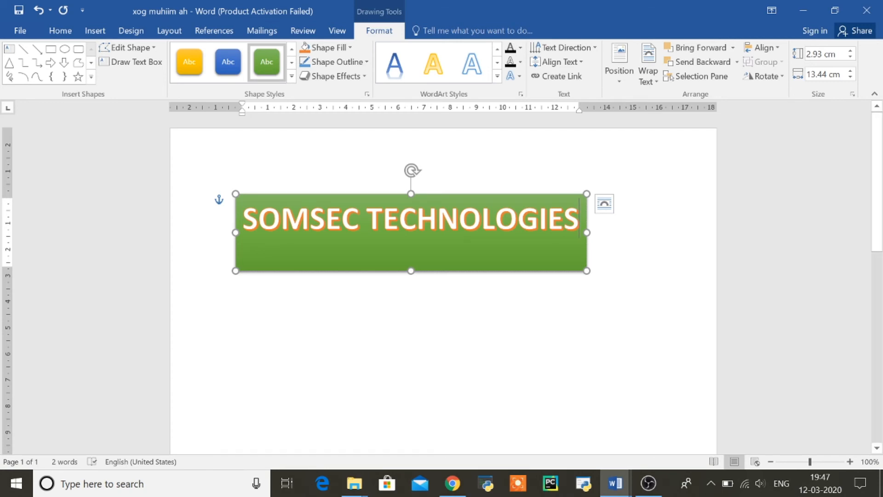
pyautogui.click(416, 218)
pyautogui.tripleClick(420, 230)
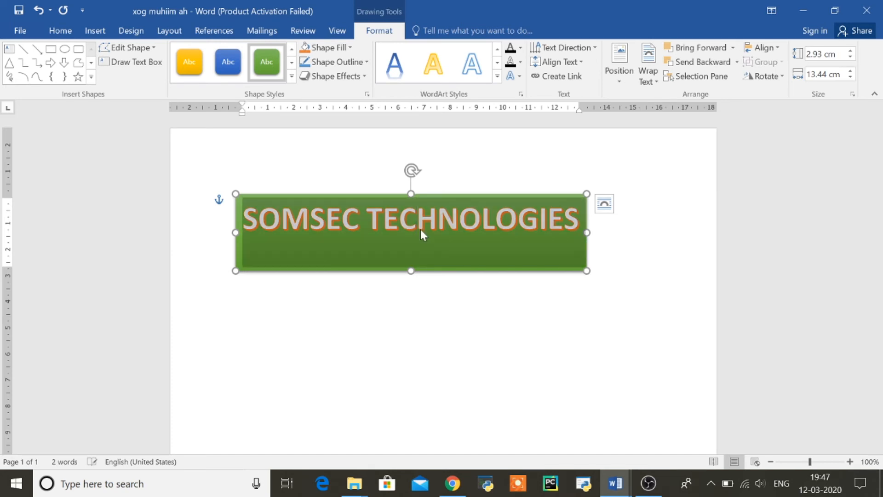
pyautogui.write('EVC')
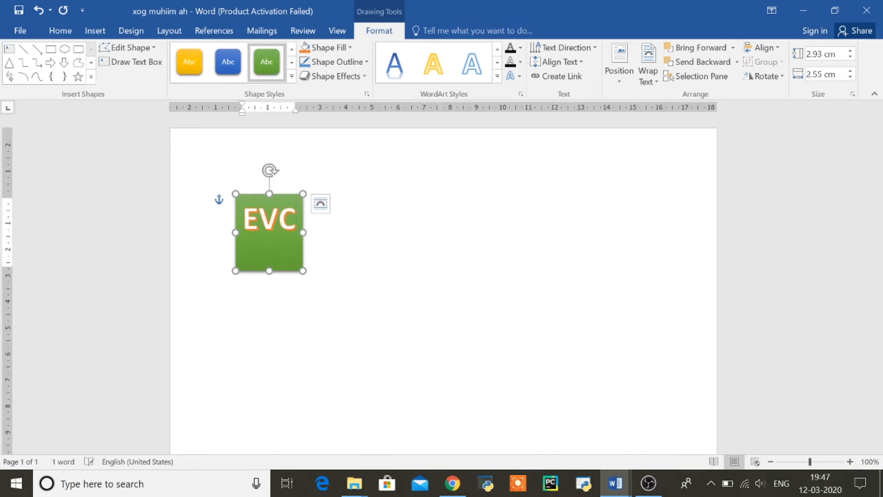
pyautogui.write('-PL')
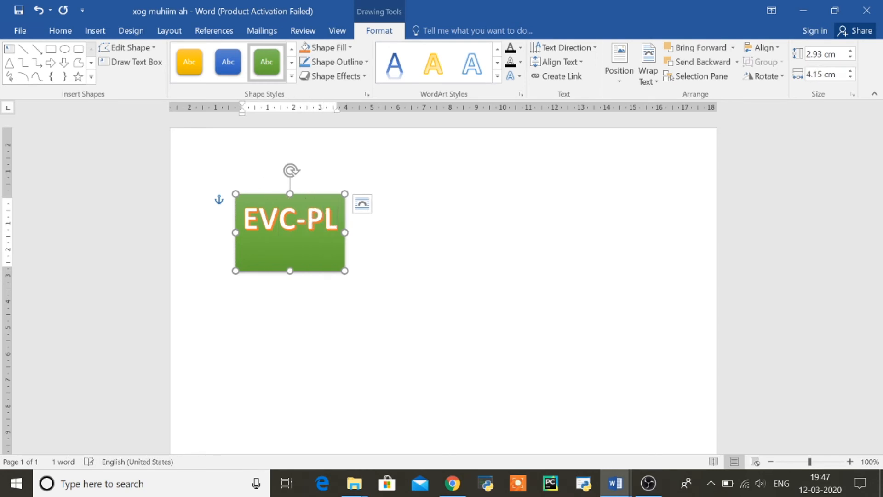
pyautogui.write('US')
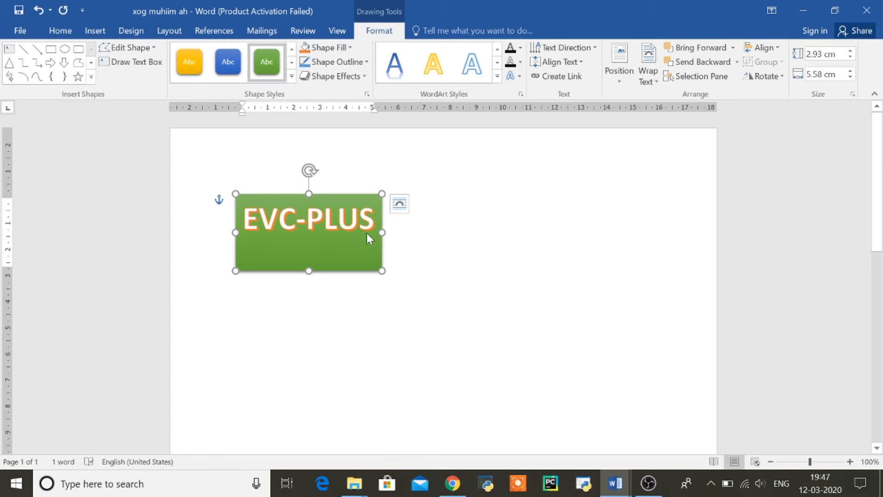
pyautogui.moveTo(382, 232); pyautogui.dragTo(587, 231)
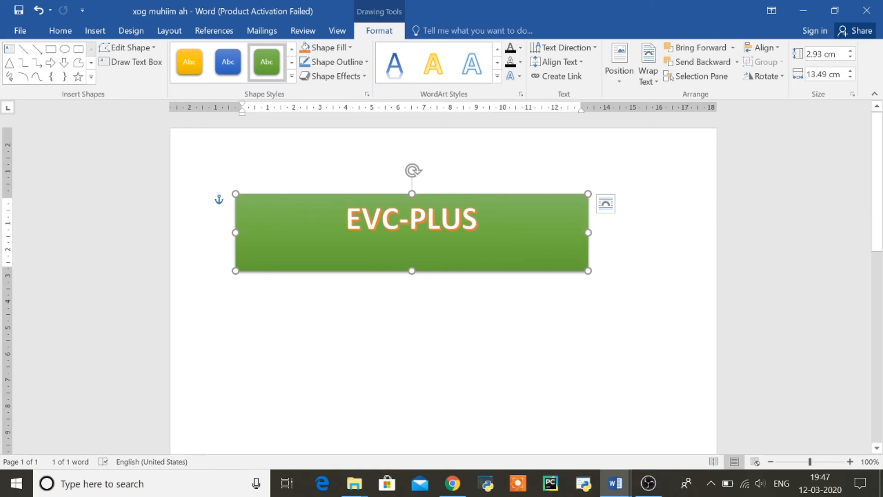
pyautogui.click(419, 154)
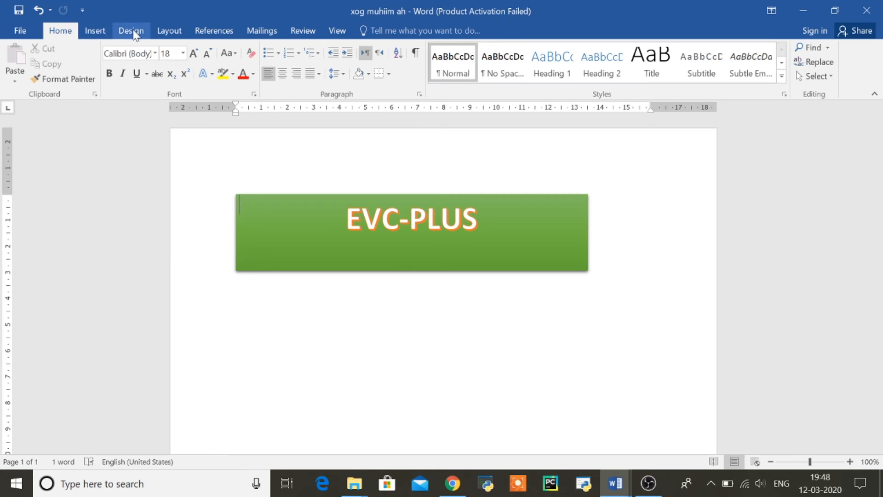
# Insert a dark outlined WordArt below the EVC-PLUS banner and select its placeholder text
pyautogui.click(100, 31)
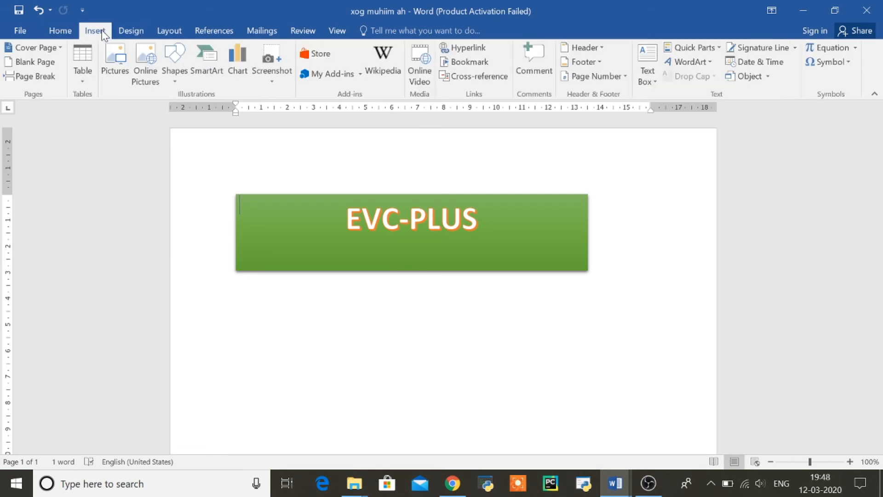
pyautogui.click(711, 65)
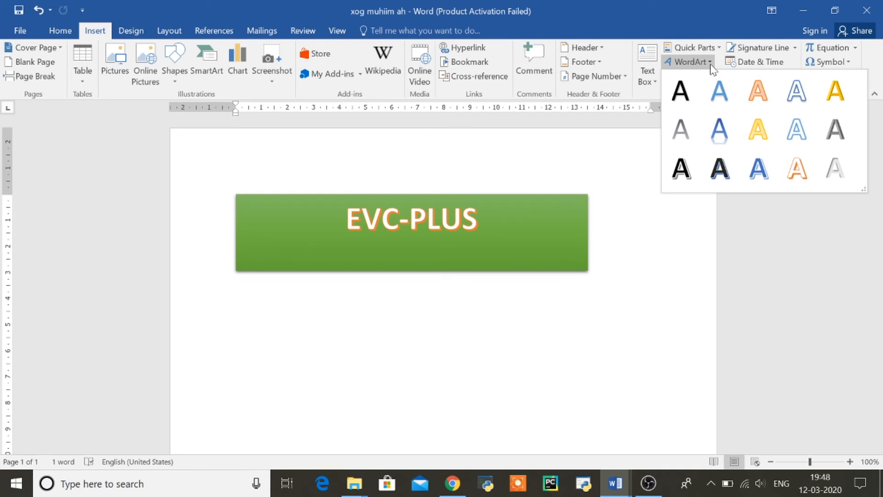
pyautogui.click(720, 168)
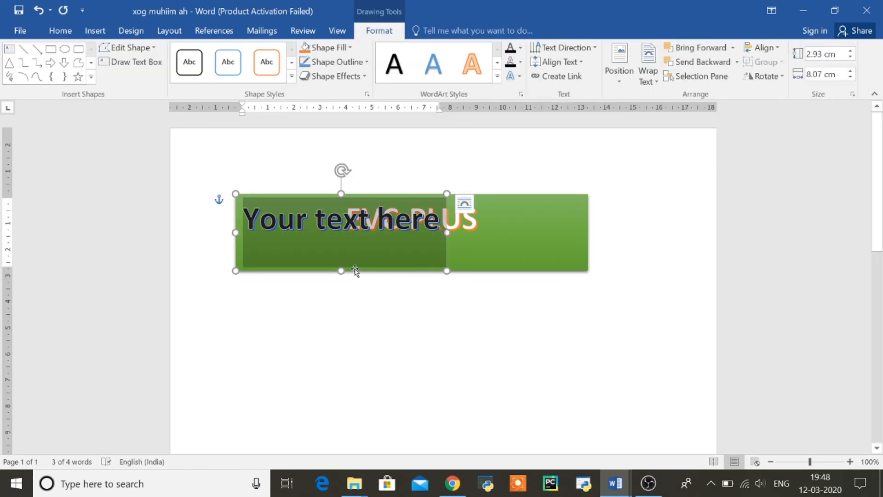
pyautogui.moveTo(355, 270); pyautogui.dragTo(384, 331)
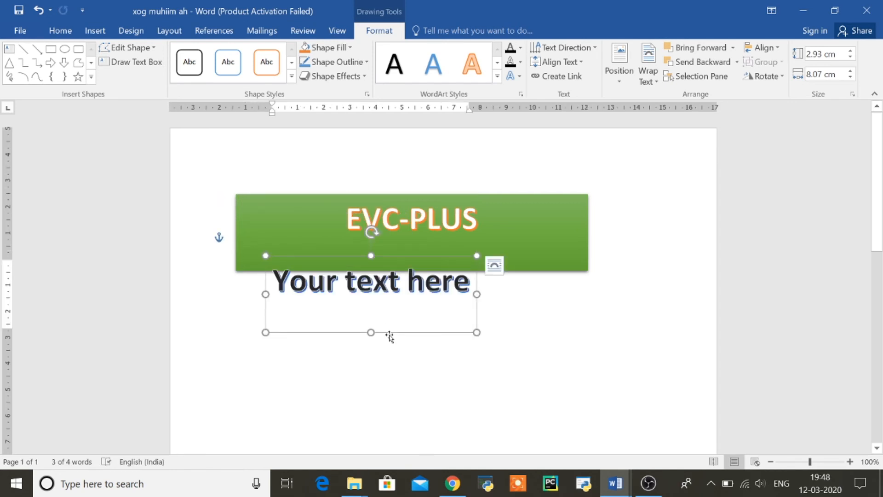
pyautogui.moveTo(389, 336); pyautogui.dragTo(439, 376)
pyautogui.click(425, 324)
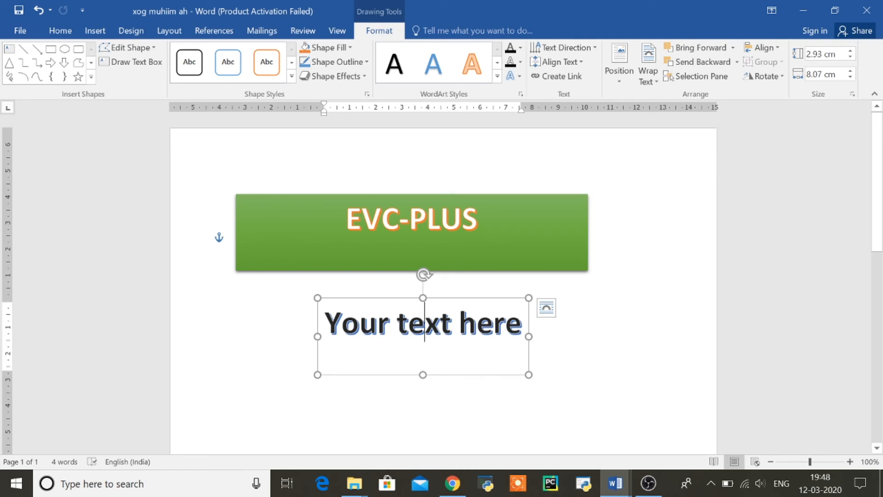
pyautogui.hotkey('ctrl', 'a')
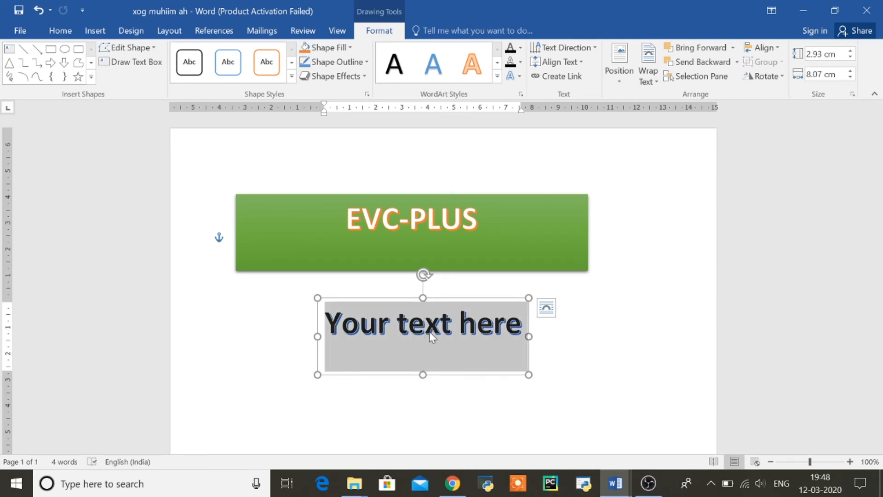
pyautogui.press('ctrl')
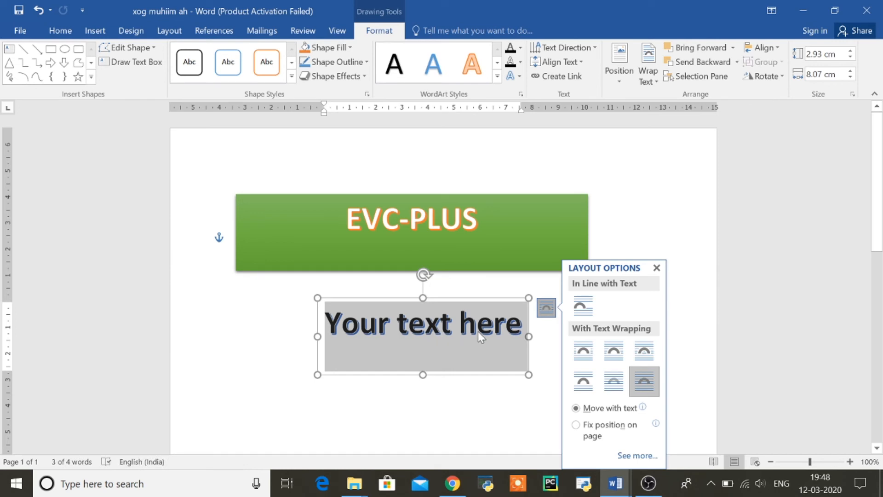
# Replace the WordArt placeholder text with the phone number
pyautogui.click(656, 268)
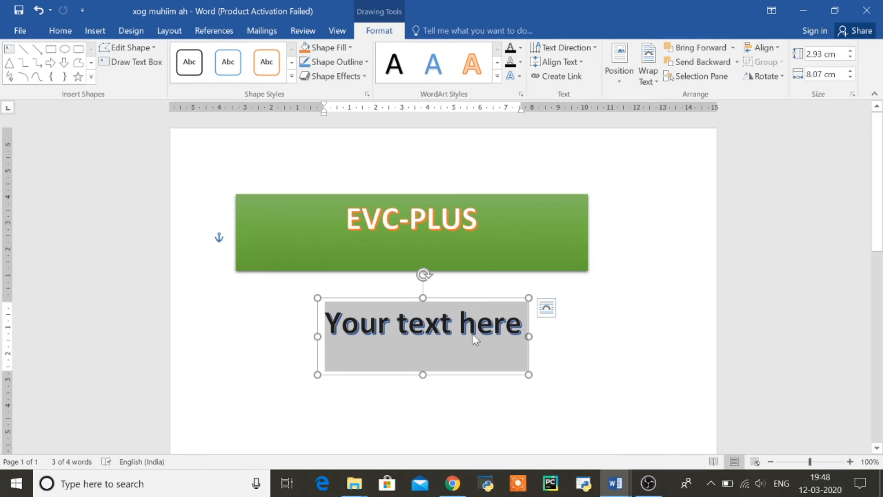
pyautogui.write('E')
pyautogui.press('BackSpace')
pyautogui.write('098765')
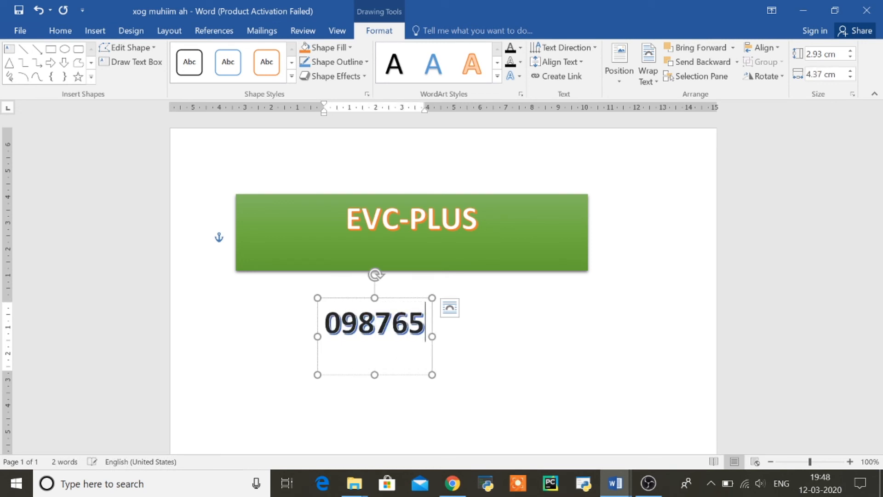
pyautogui.write('4321')
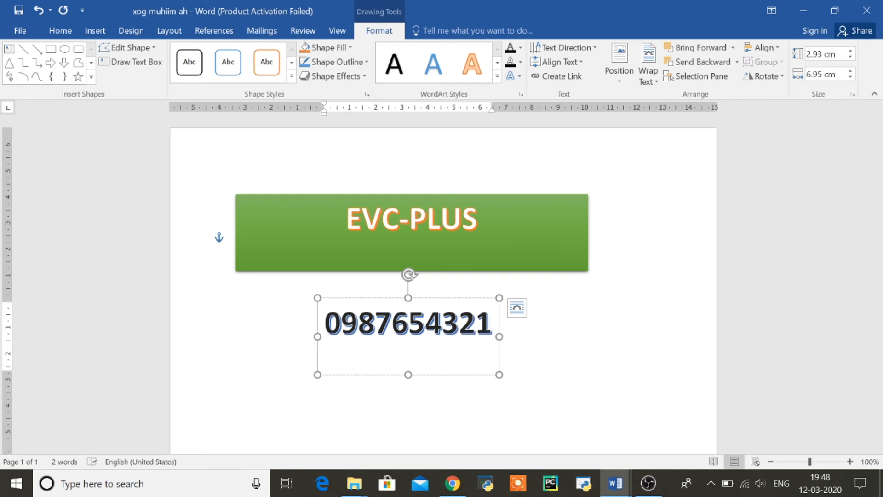
# Widen the number box on both sides so it sits centred under the banner
pyautogui.click(499, 374)
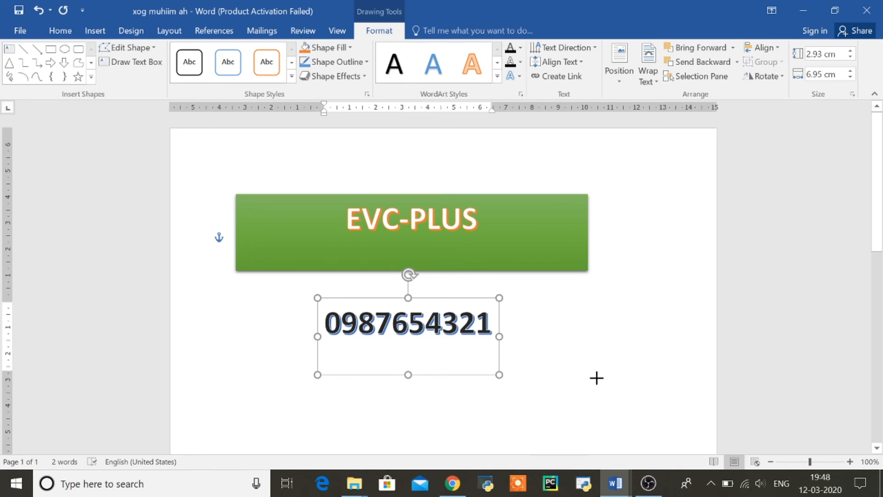
pyautogui.moveTo(596, 378); pyautogui.dragTo(596, 378)
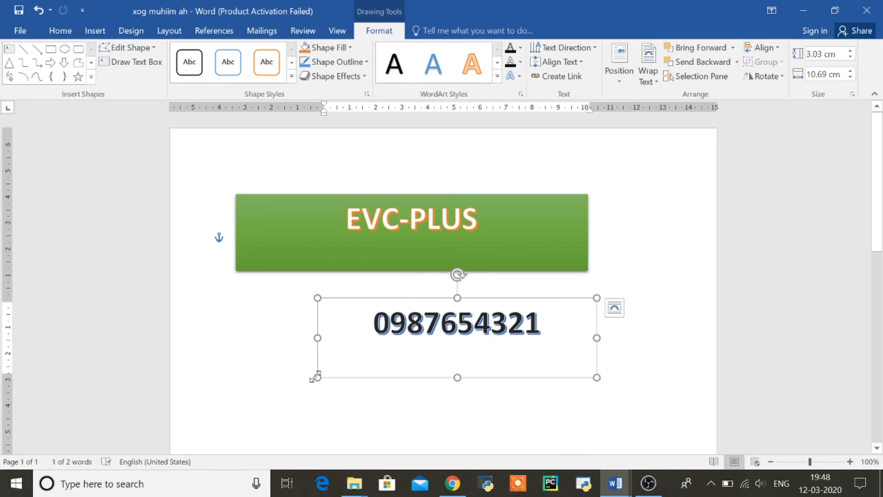
pyautogui.moveTo(317, 378); pyautogui.dragTo(248, 388)
pyautogui.click(240, 205)
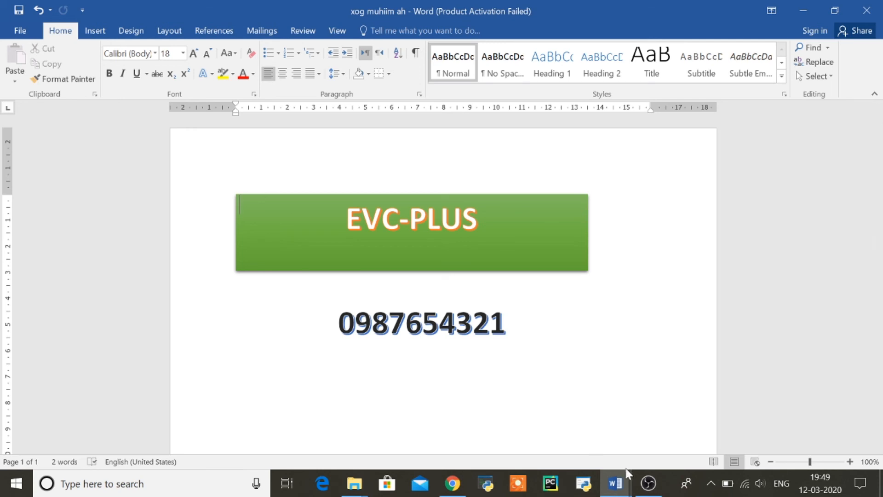
# Switch to the 2.MS-WORD notes and scroll to page 5's moving, deleting and undo instructions
pyautogui.moveTo(614, 489)
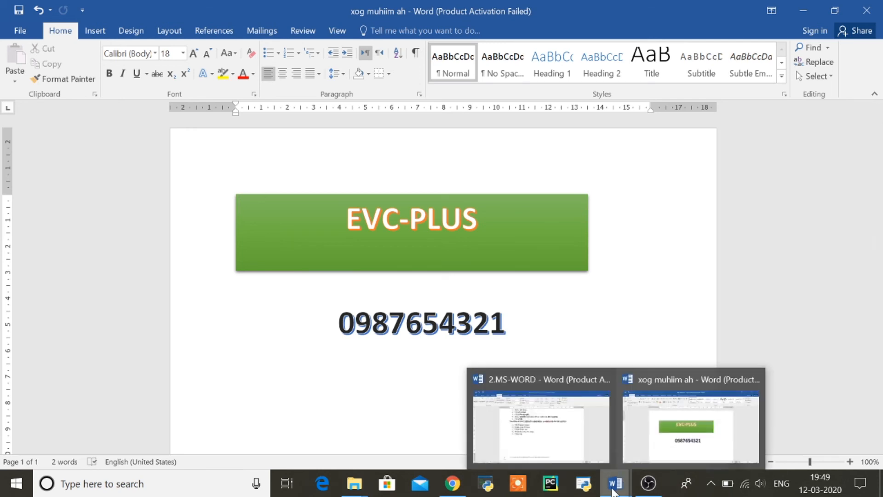
pyautogui.click(572, 433)
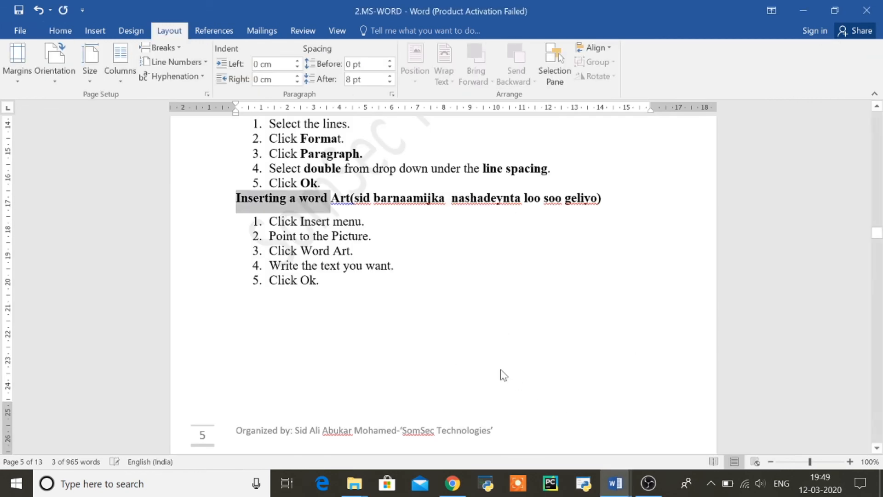
pyautogui.click(878, 446)
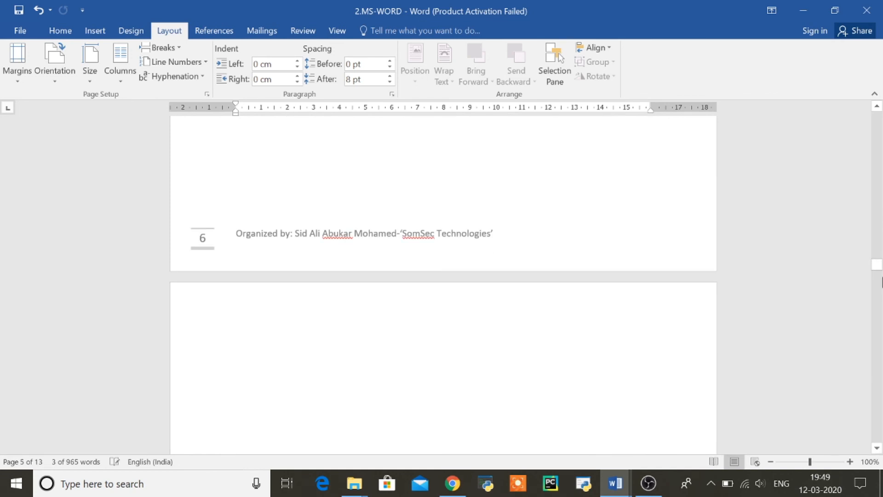
pyautogui.moveTo(877, 269); pyautogui.dragTo(872, 234)
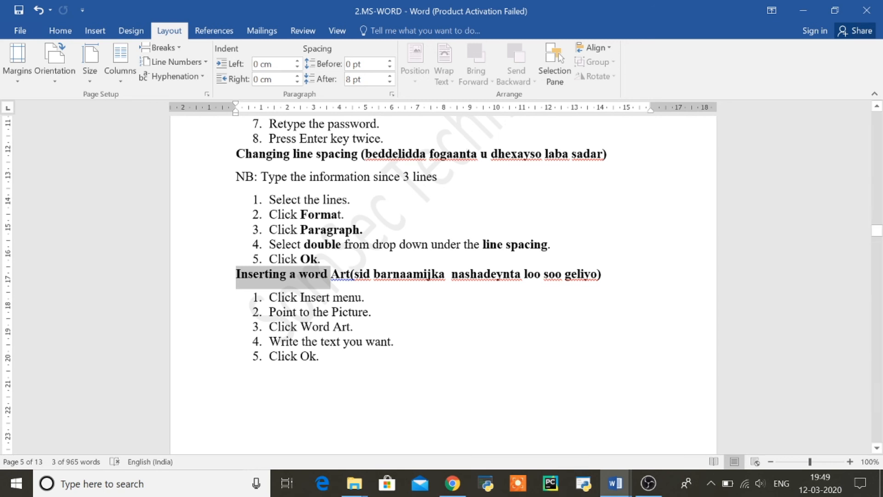
pyautogui.click(877, 107)
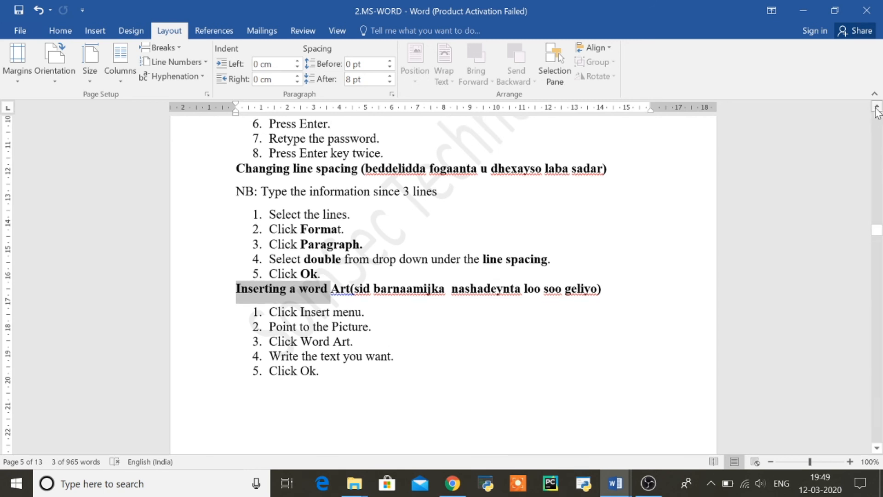
pyautogui.moveTo(877, 107); pyautogui.dragTo(877, 107)
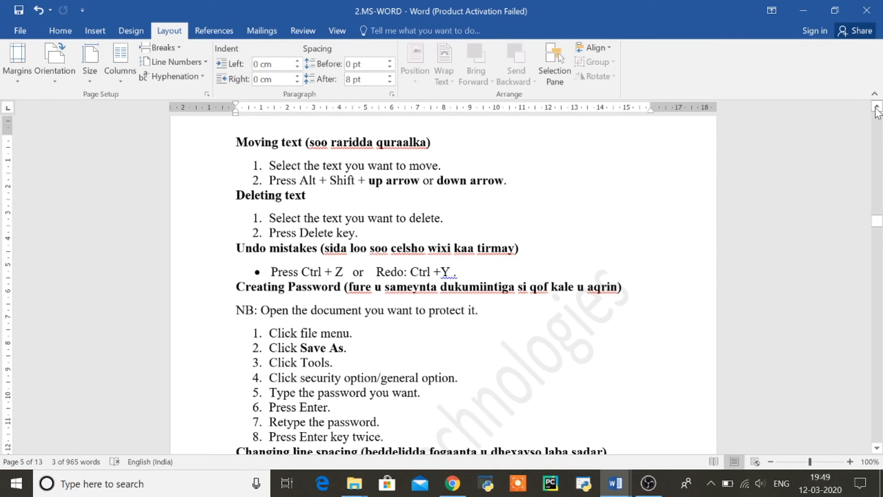